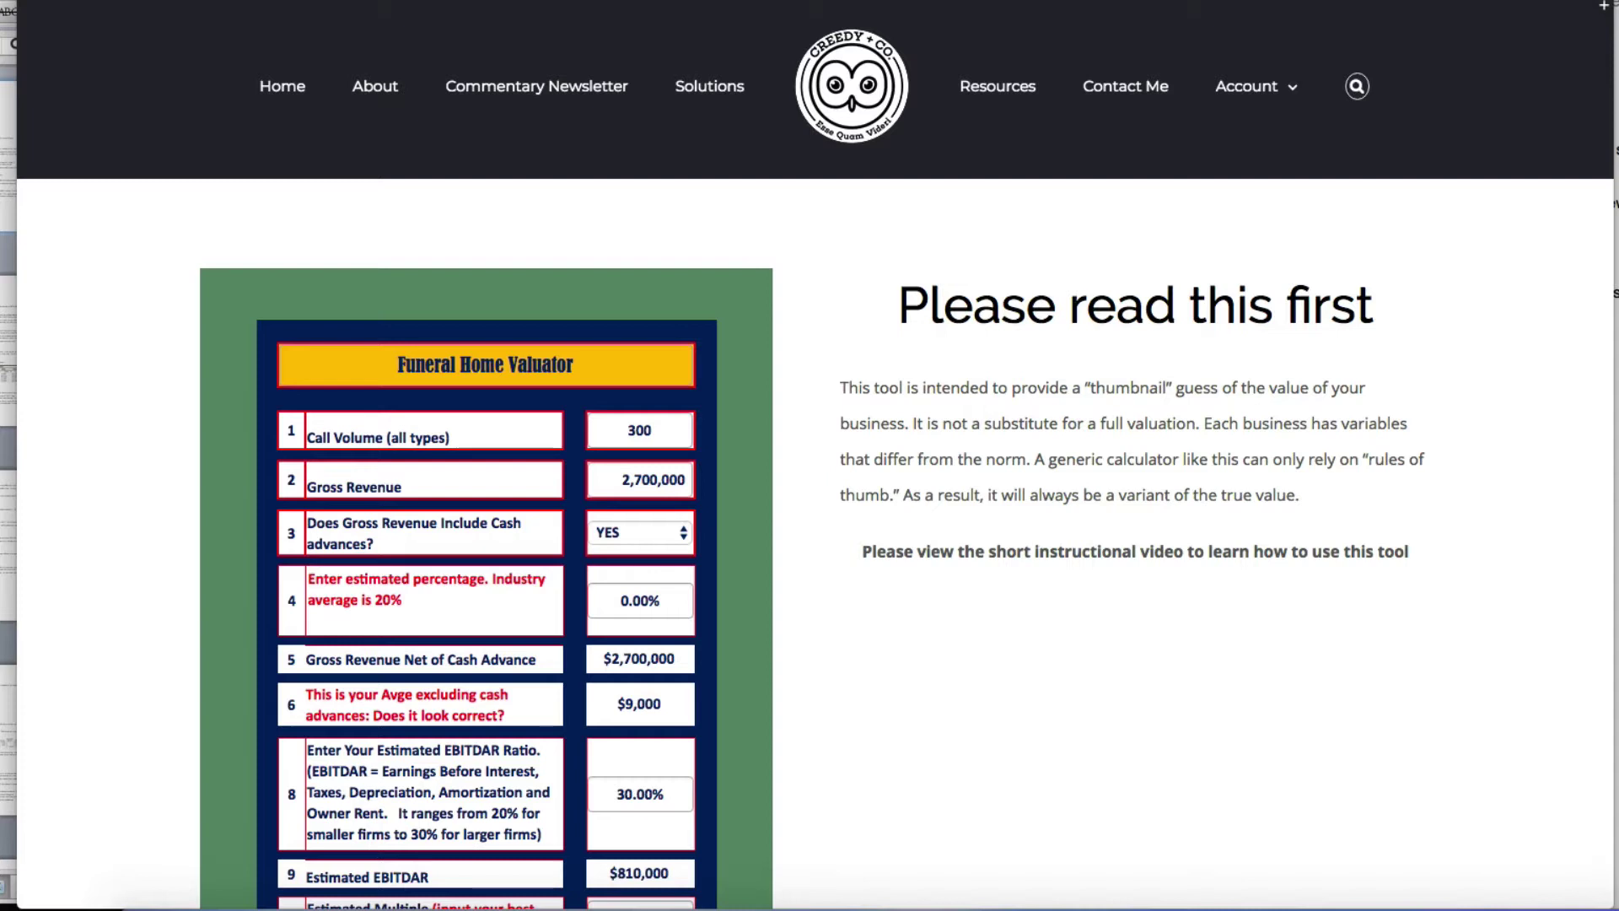
Step: Set the Funeral Home Valuator's call volume to 95 and gross revenue to 950,000
scroll(1009, 620, "down", 2)
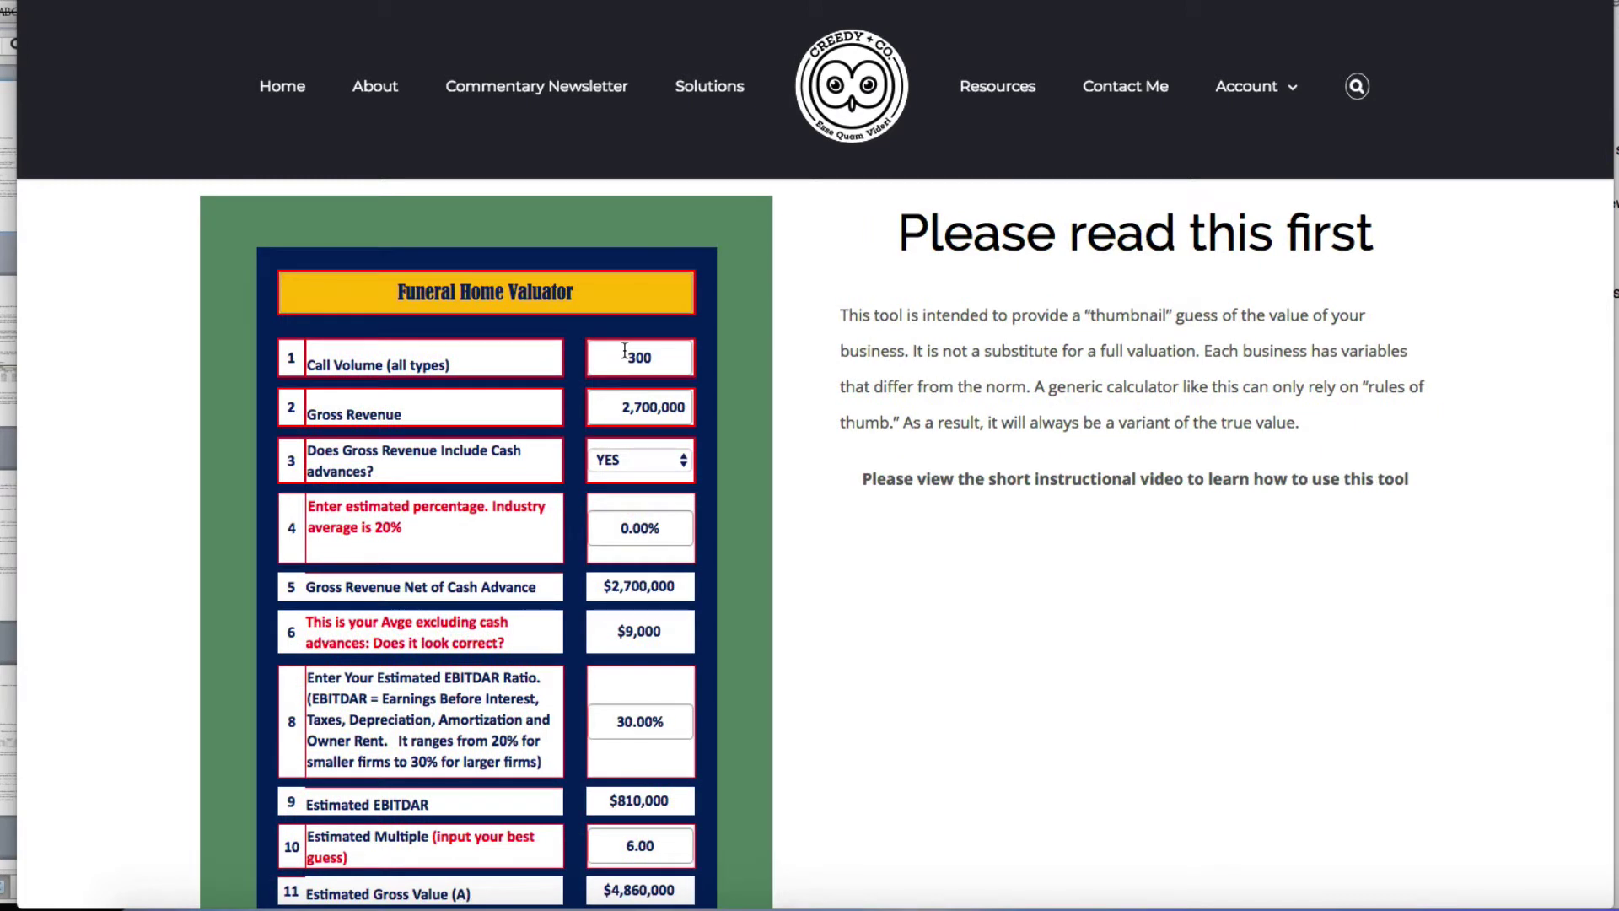
left_click_drag(640, 355, 658, 360)
type("95")
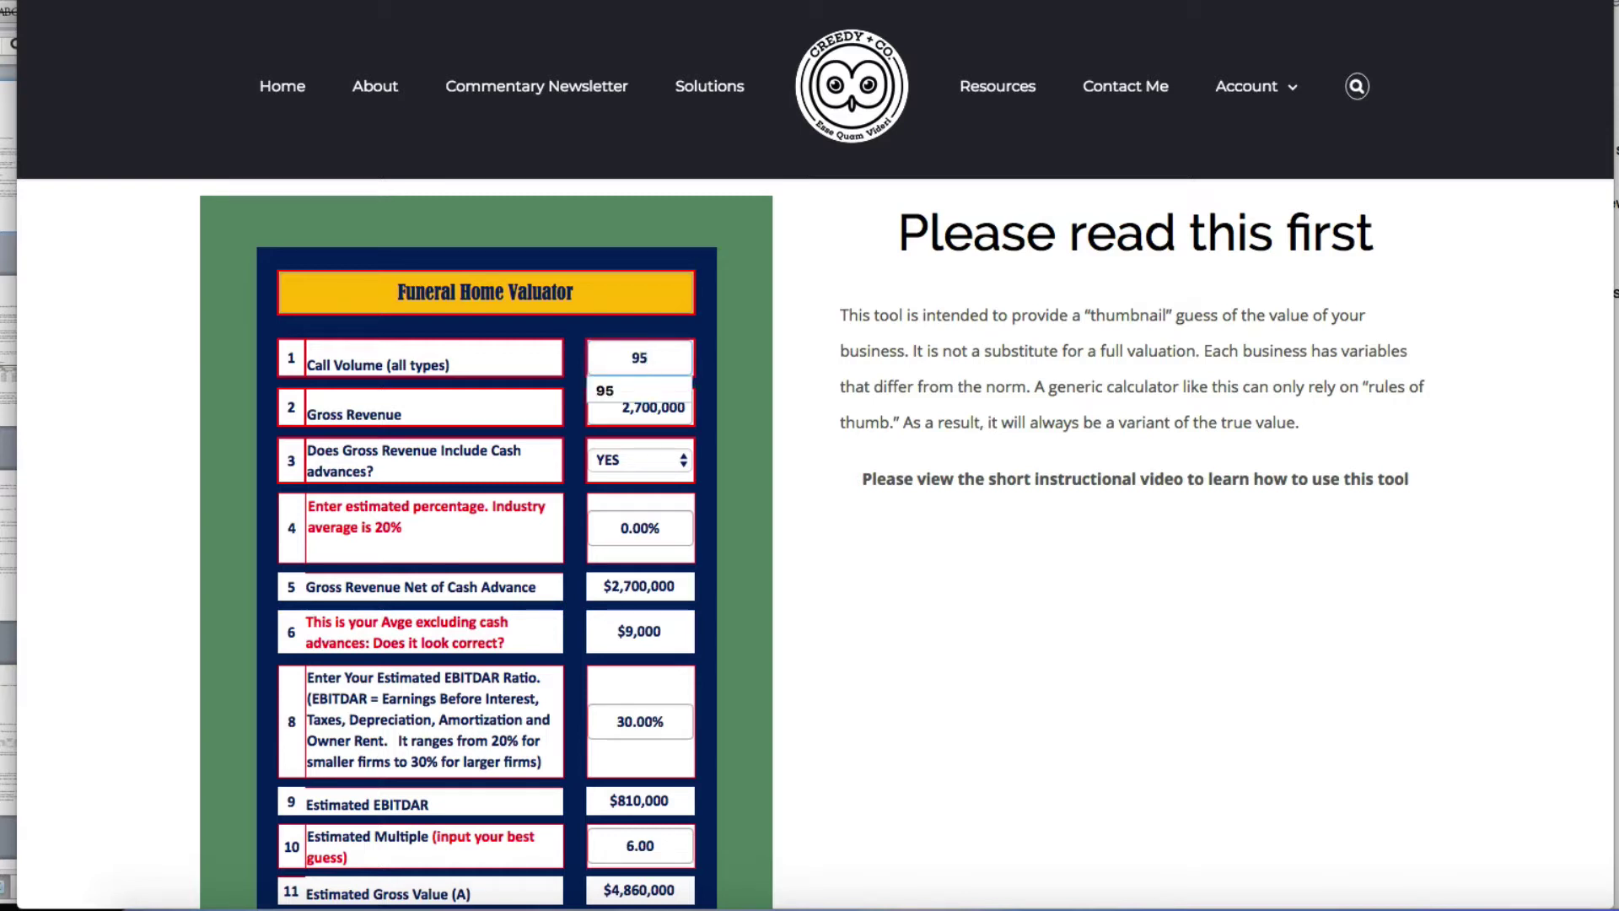
key("Tab")
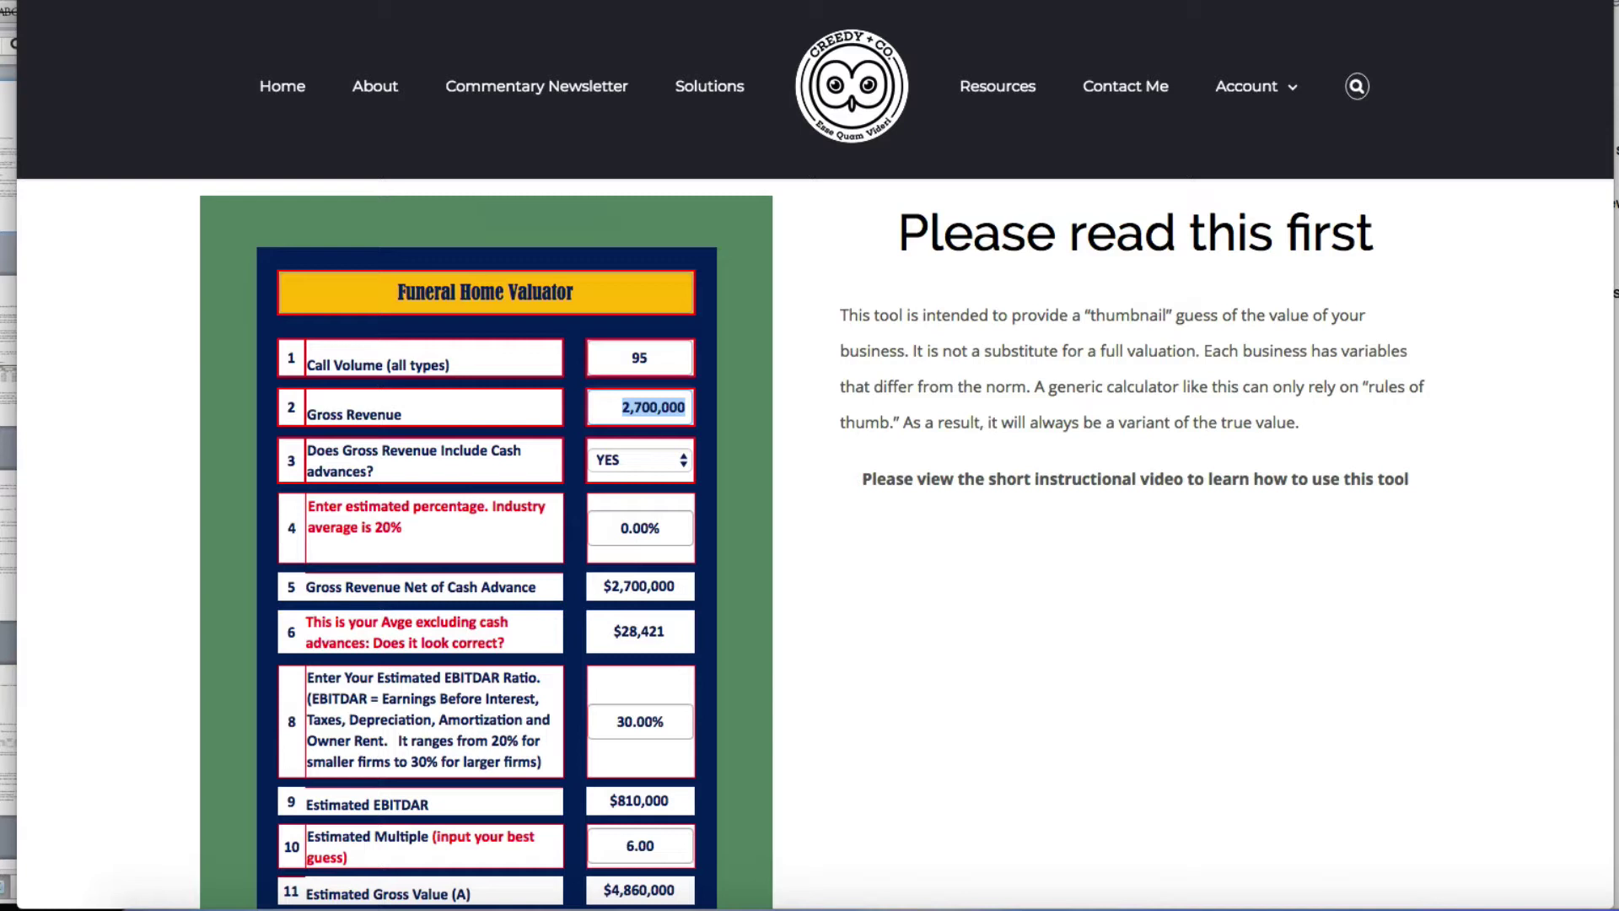
type("950000")
key("Tab")
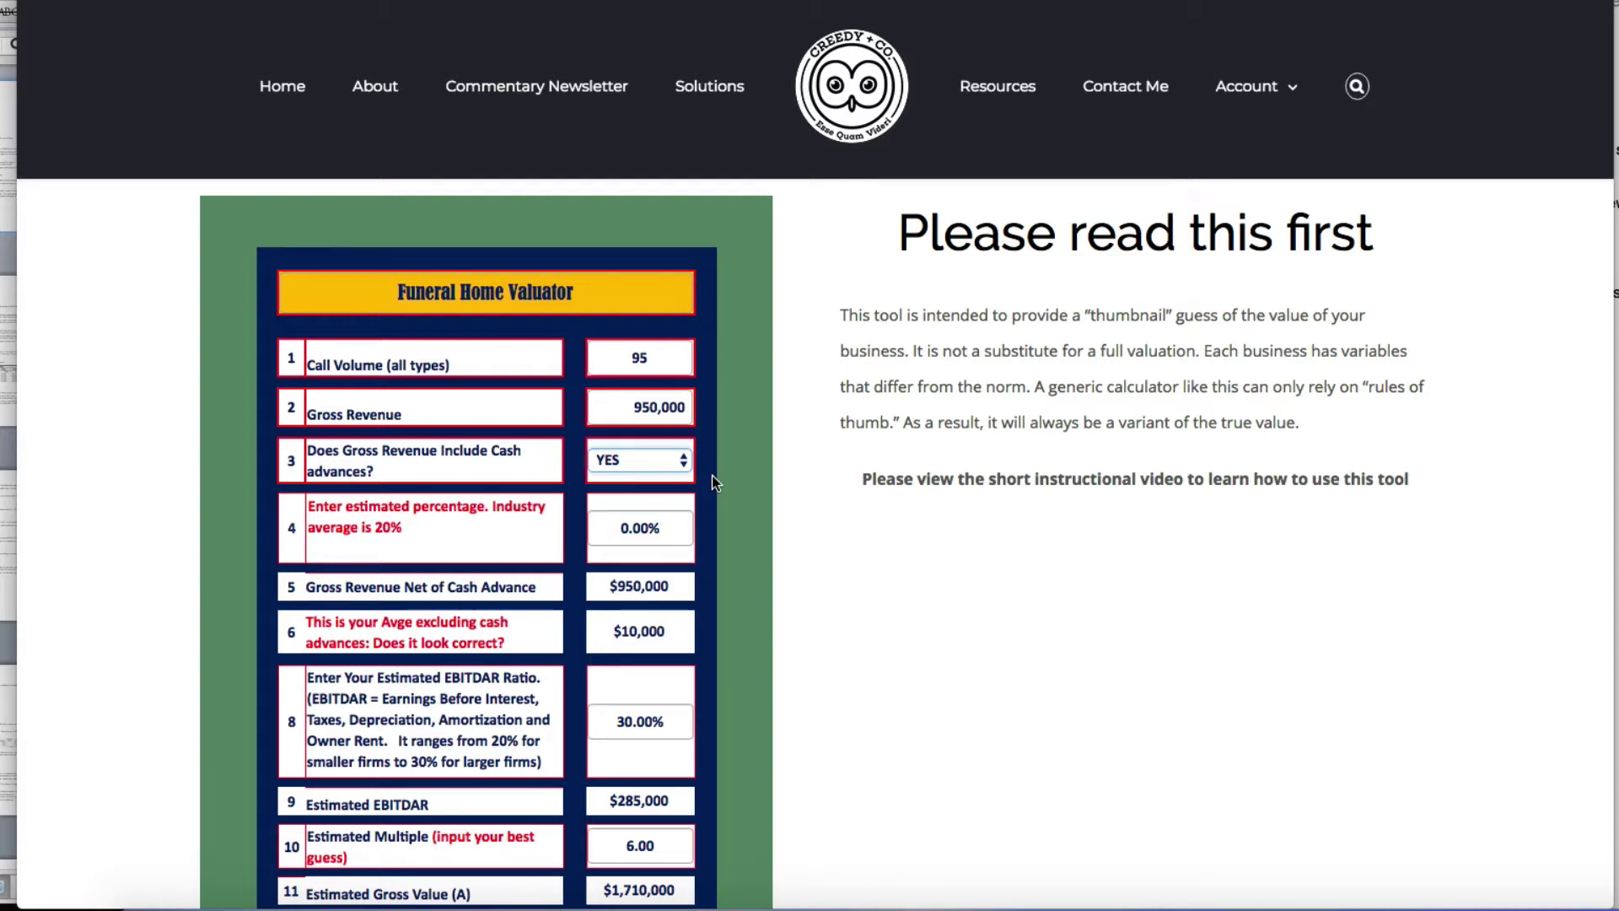
Step: Try NO as the answer to whether gross revenue includes cash advances, and return it to YES
left_click(684, 468)
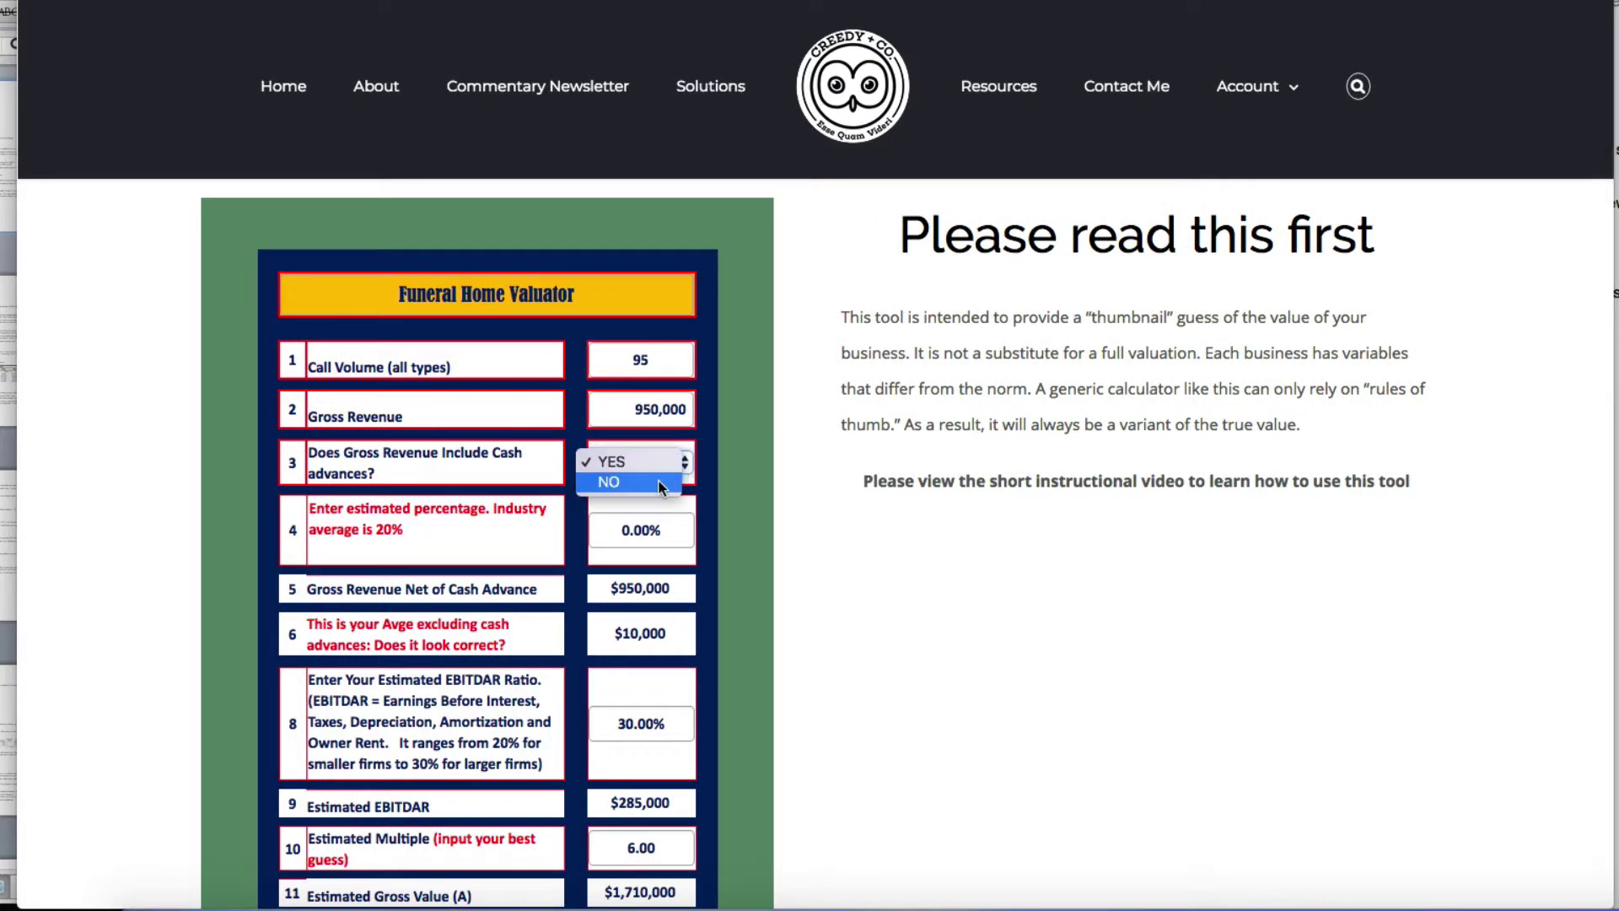
left_click(659, 480)
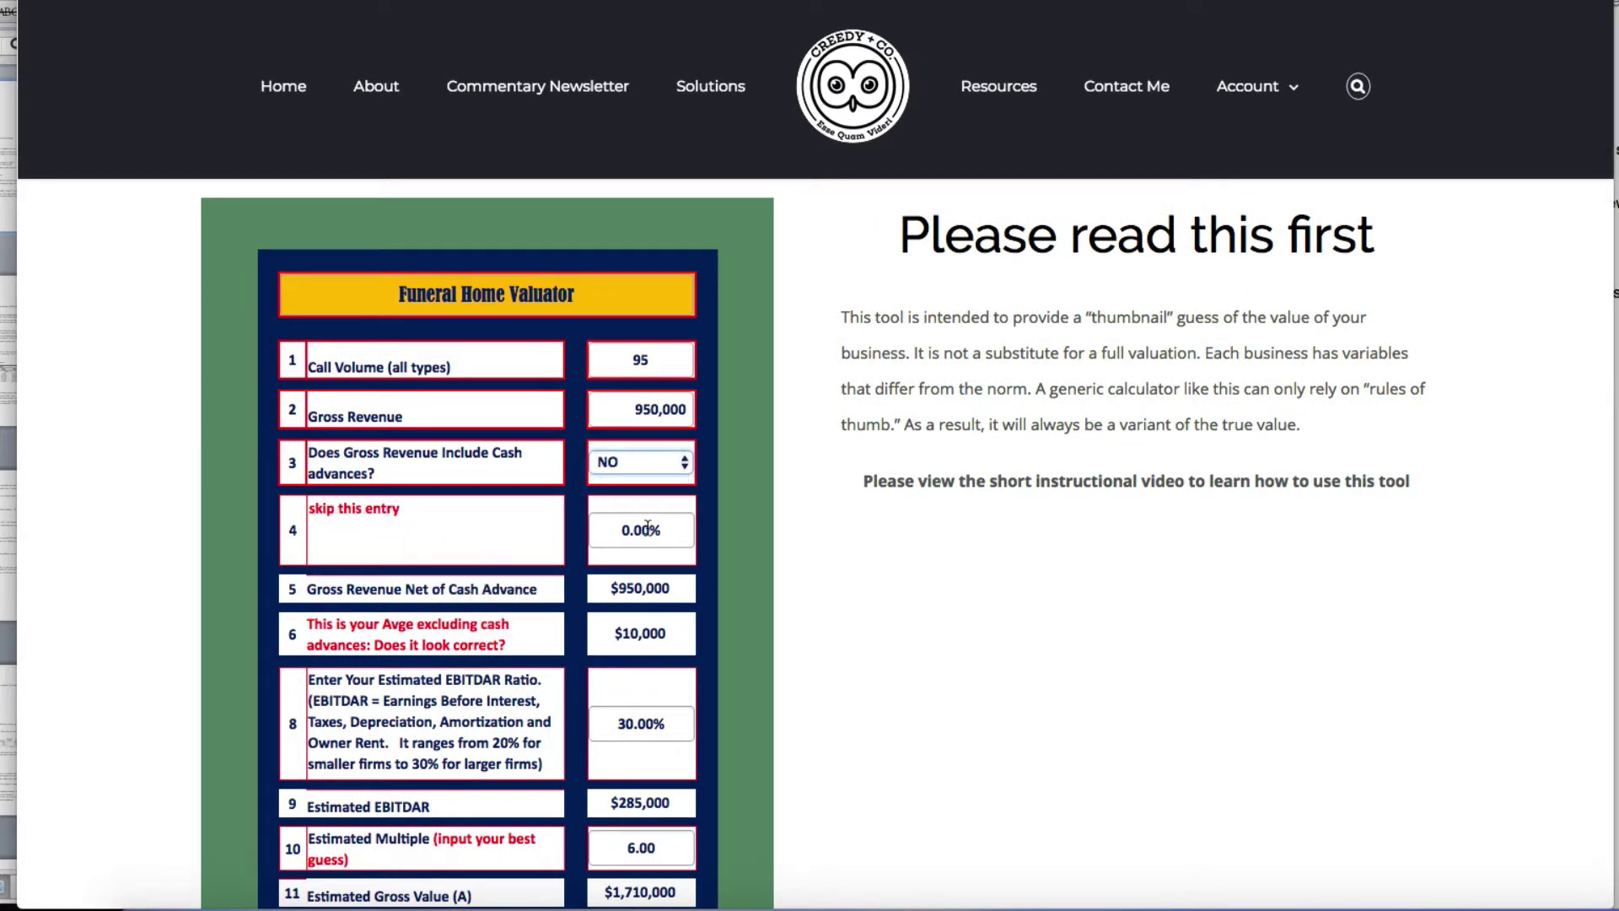
left_click(684, 463)
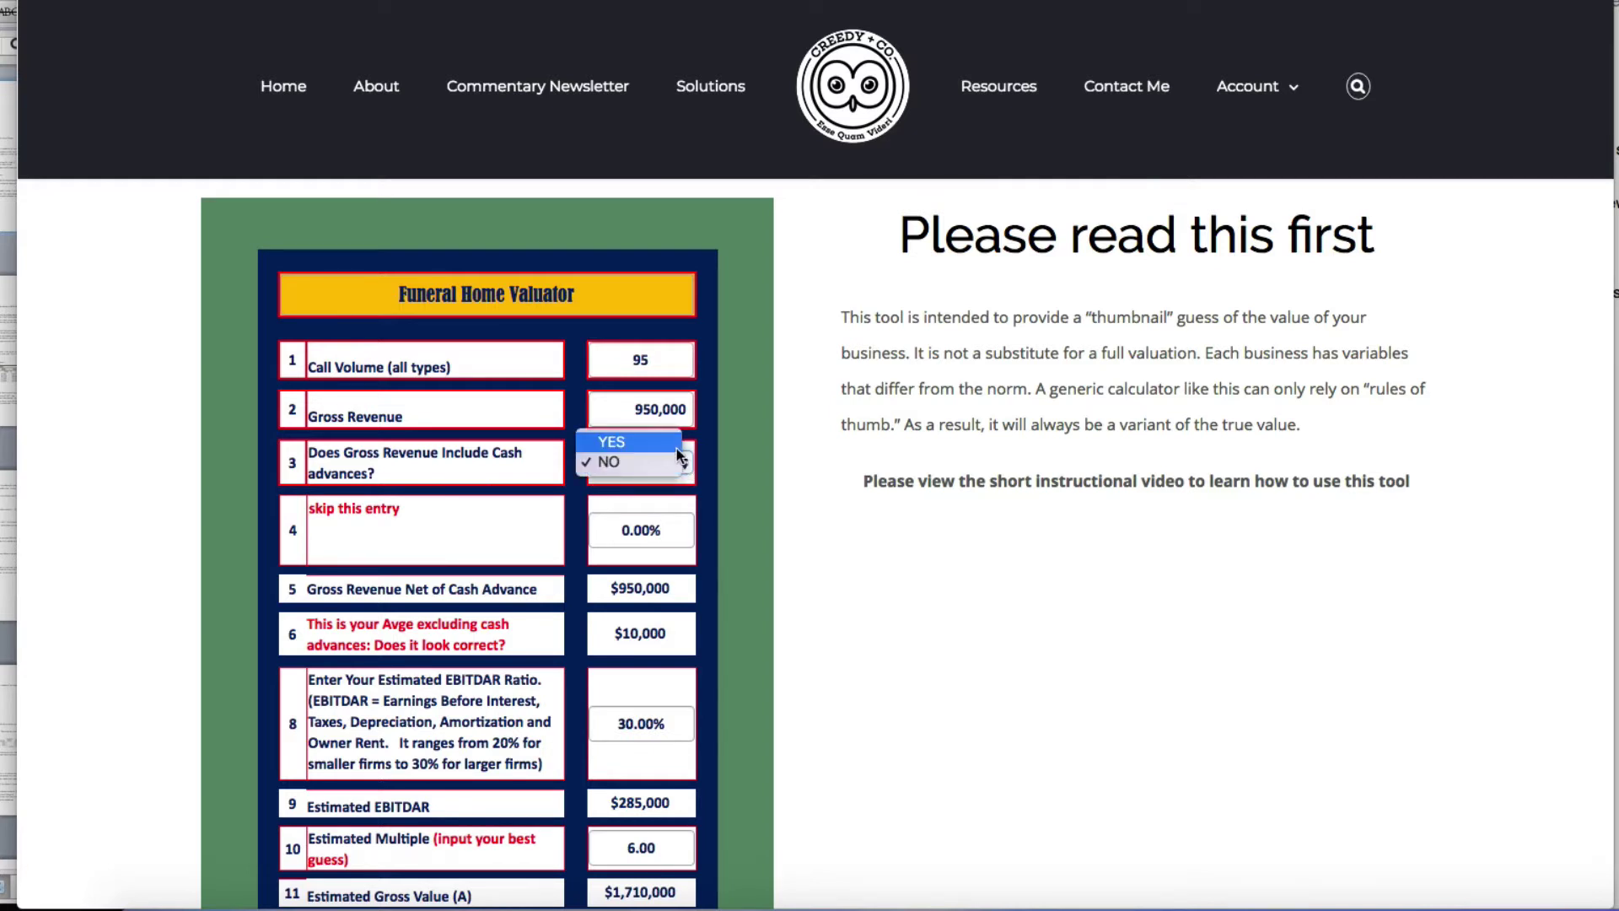
left_click(673, 447)
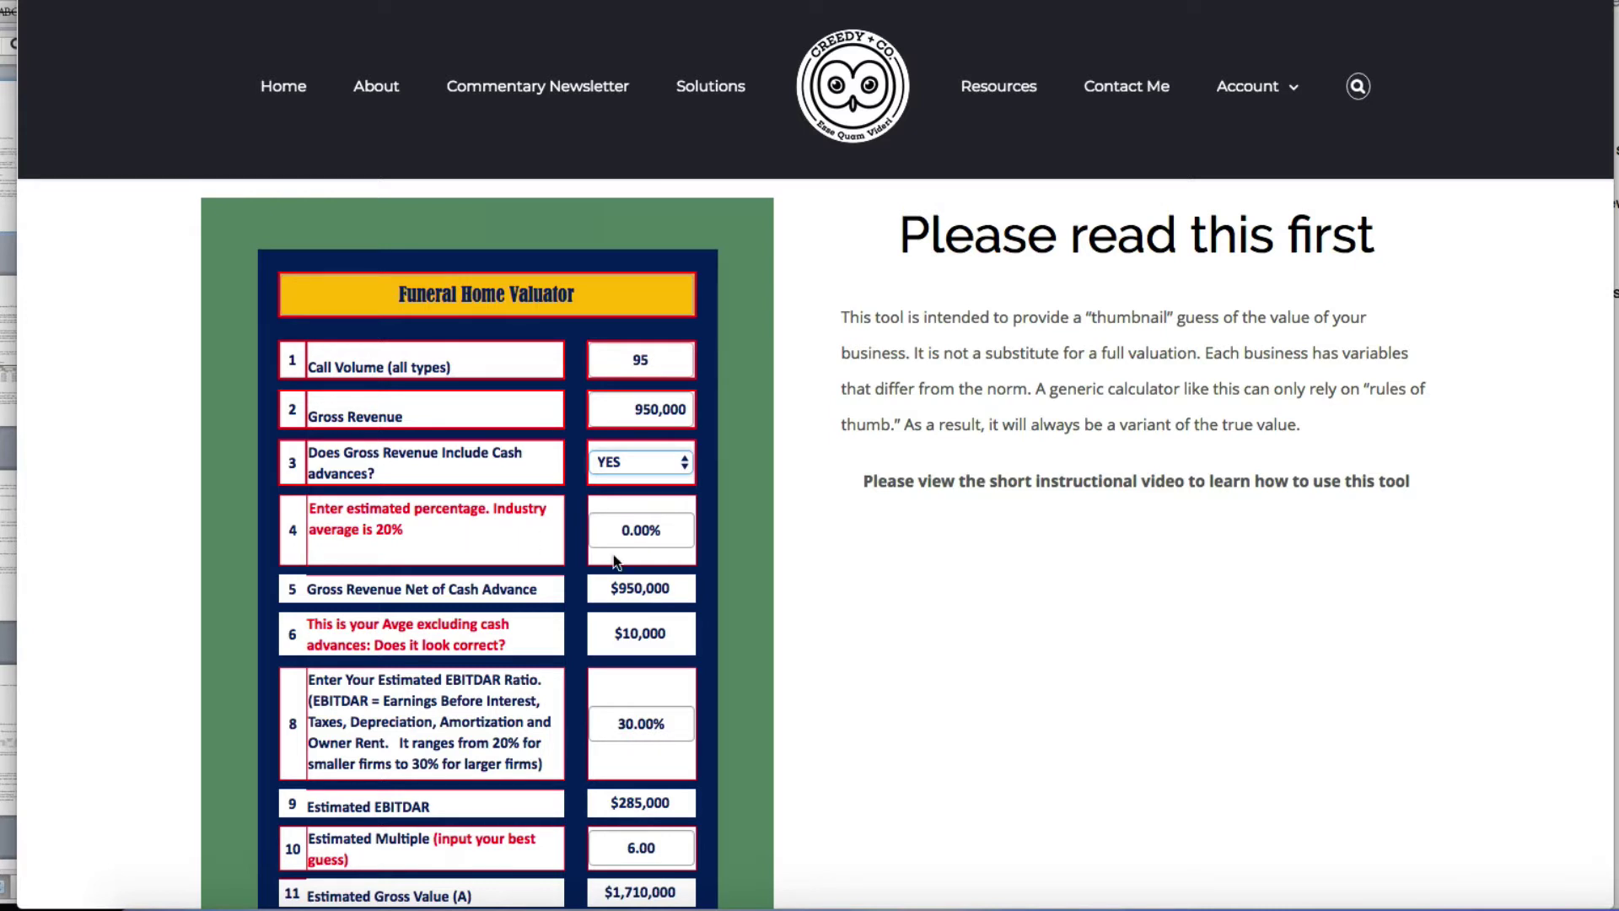
Step: Set the estimated cash advance percentage in row 4 to 20%
left_click_drag(616, 531, 684, 532)
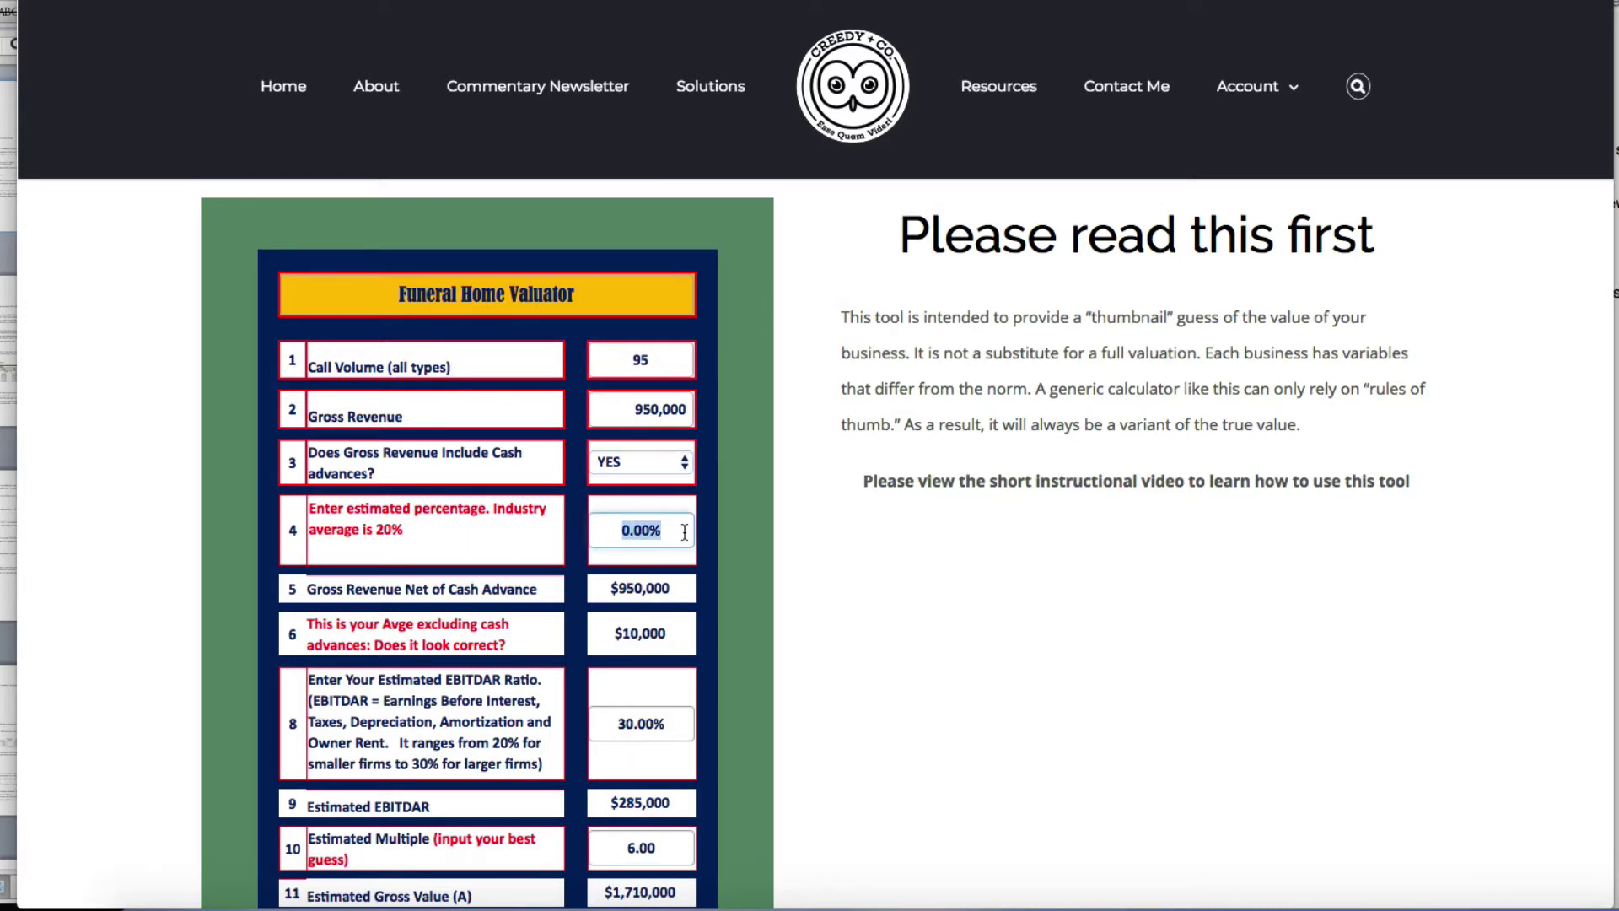
type("20")
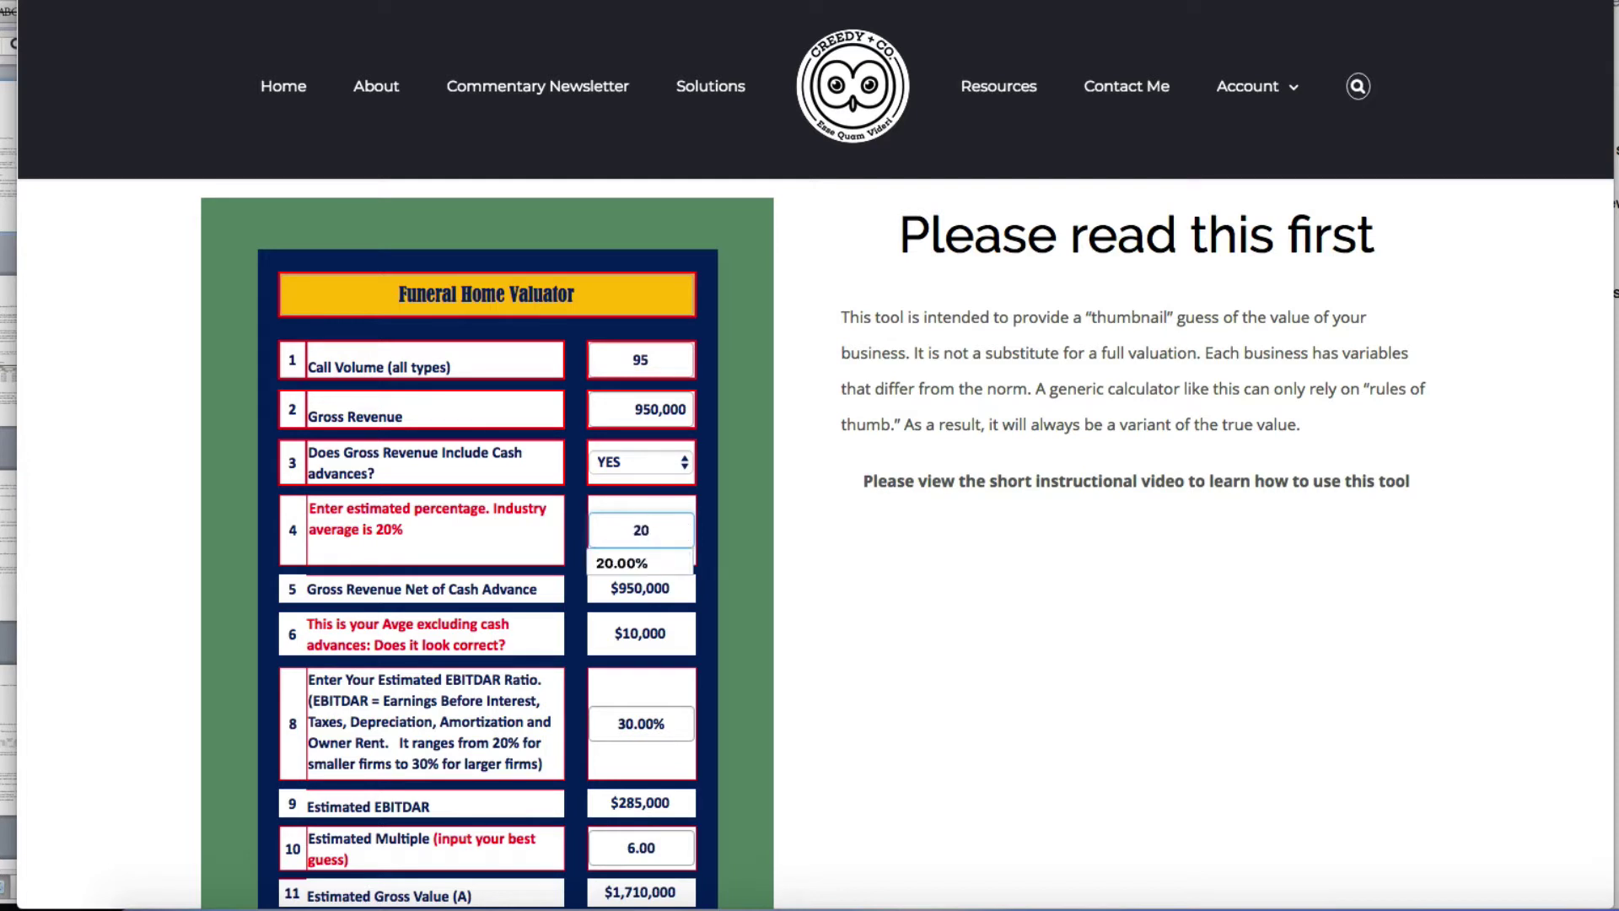
key("Tab")
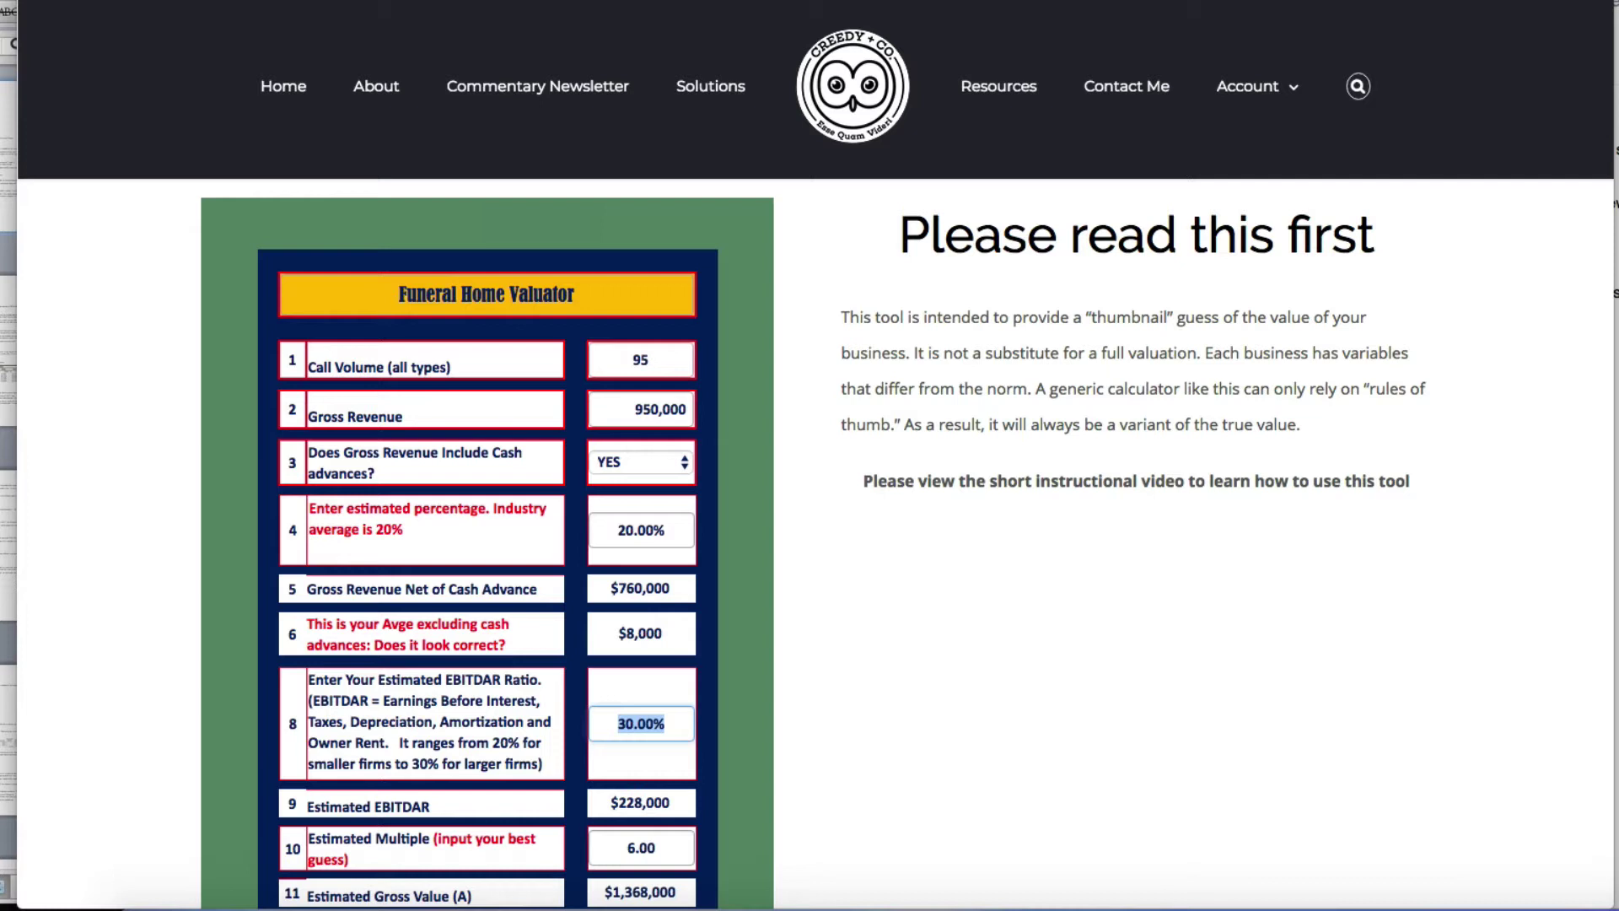
left_click(663, 597)
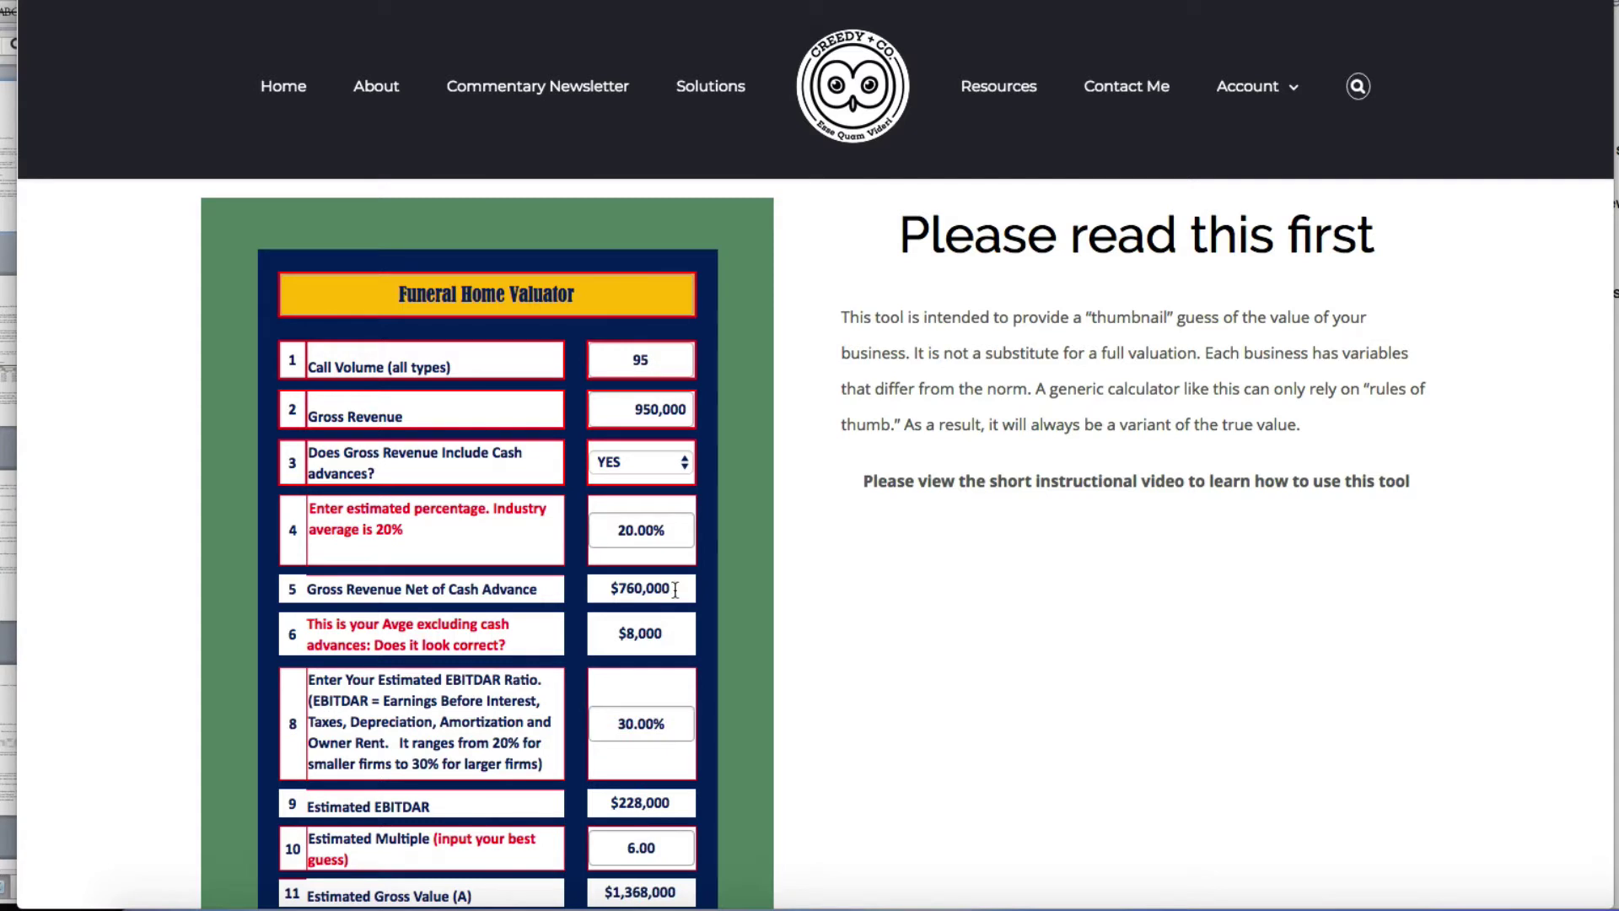
Step: Set the estimated EBITDAR ratio in row 8 to 23%
scroll(674, 590, "down", 1)
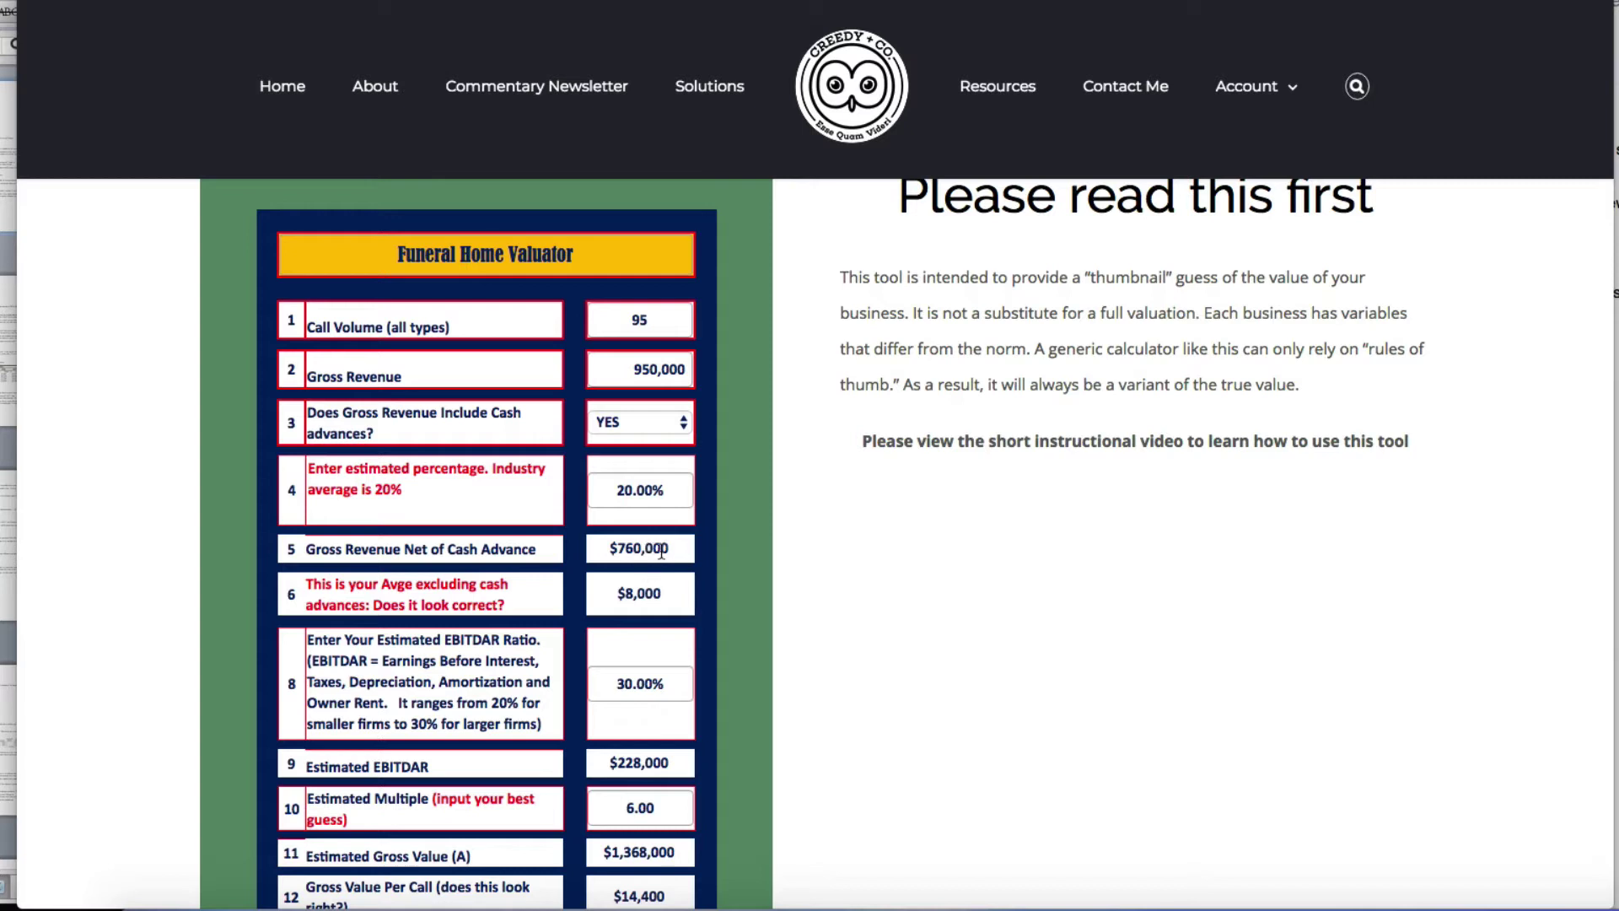
scroll(660, 593, "down", 1)
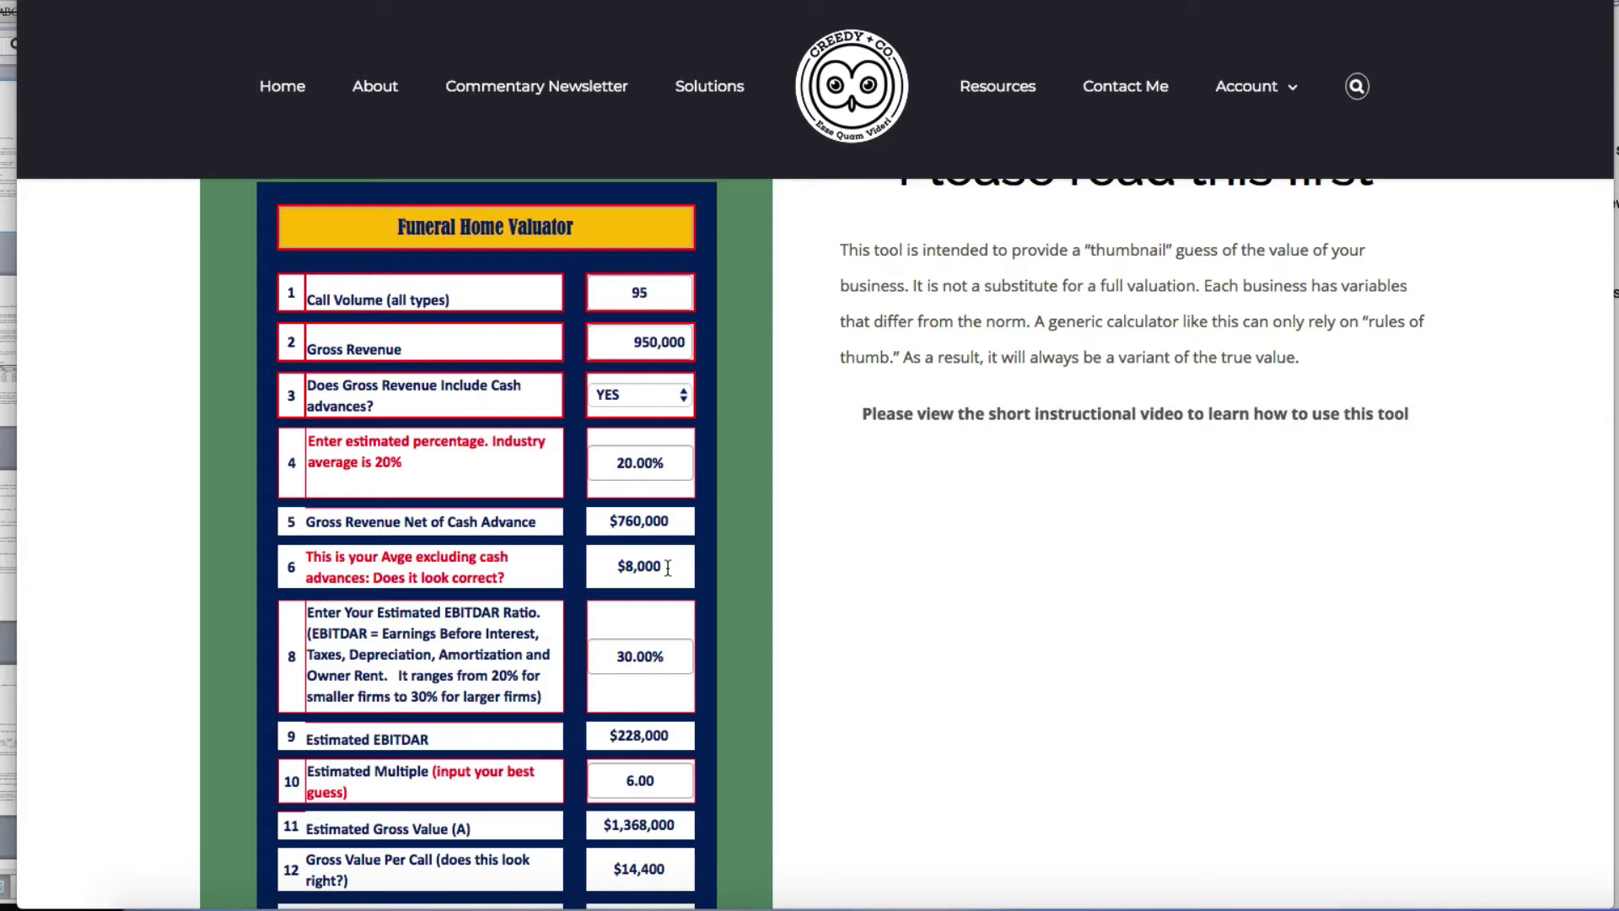
scroll(667, 568, "down", 3)
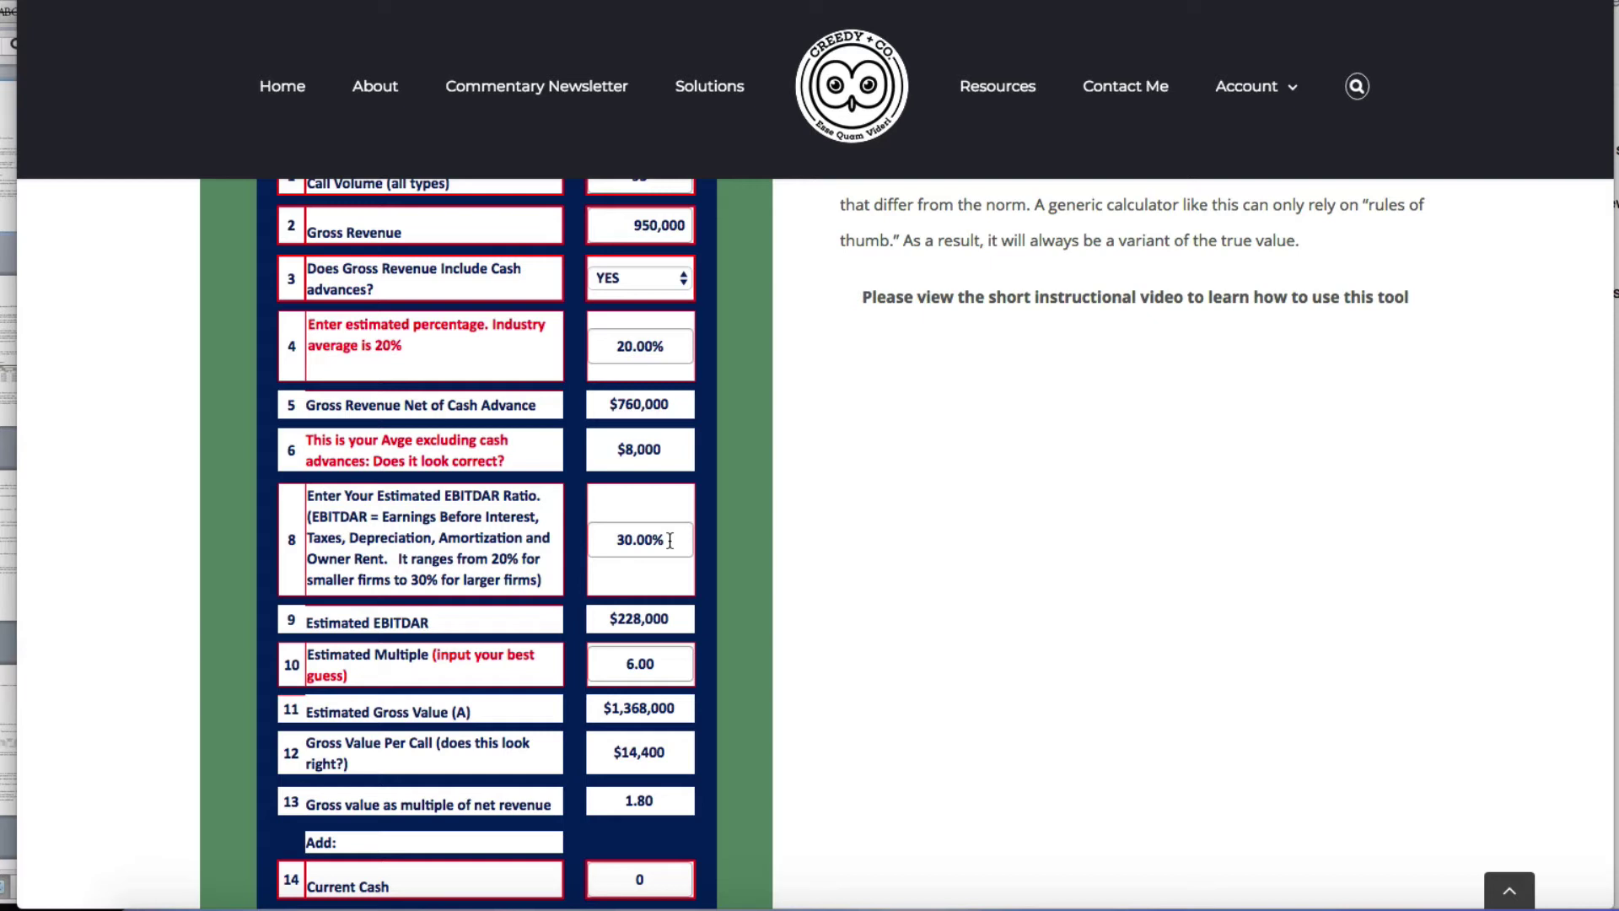
scroll(670, 539, "up", 3)
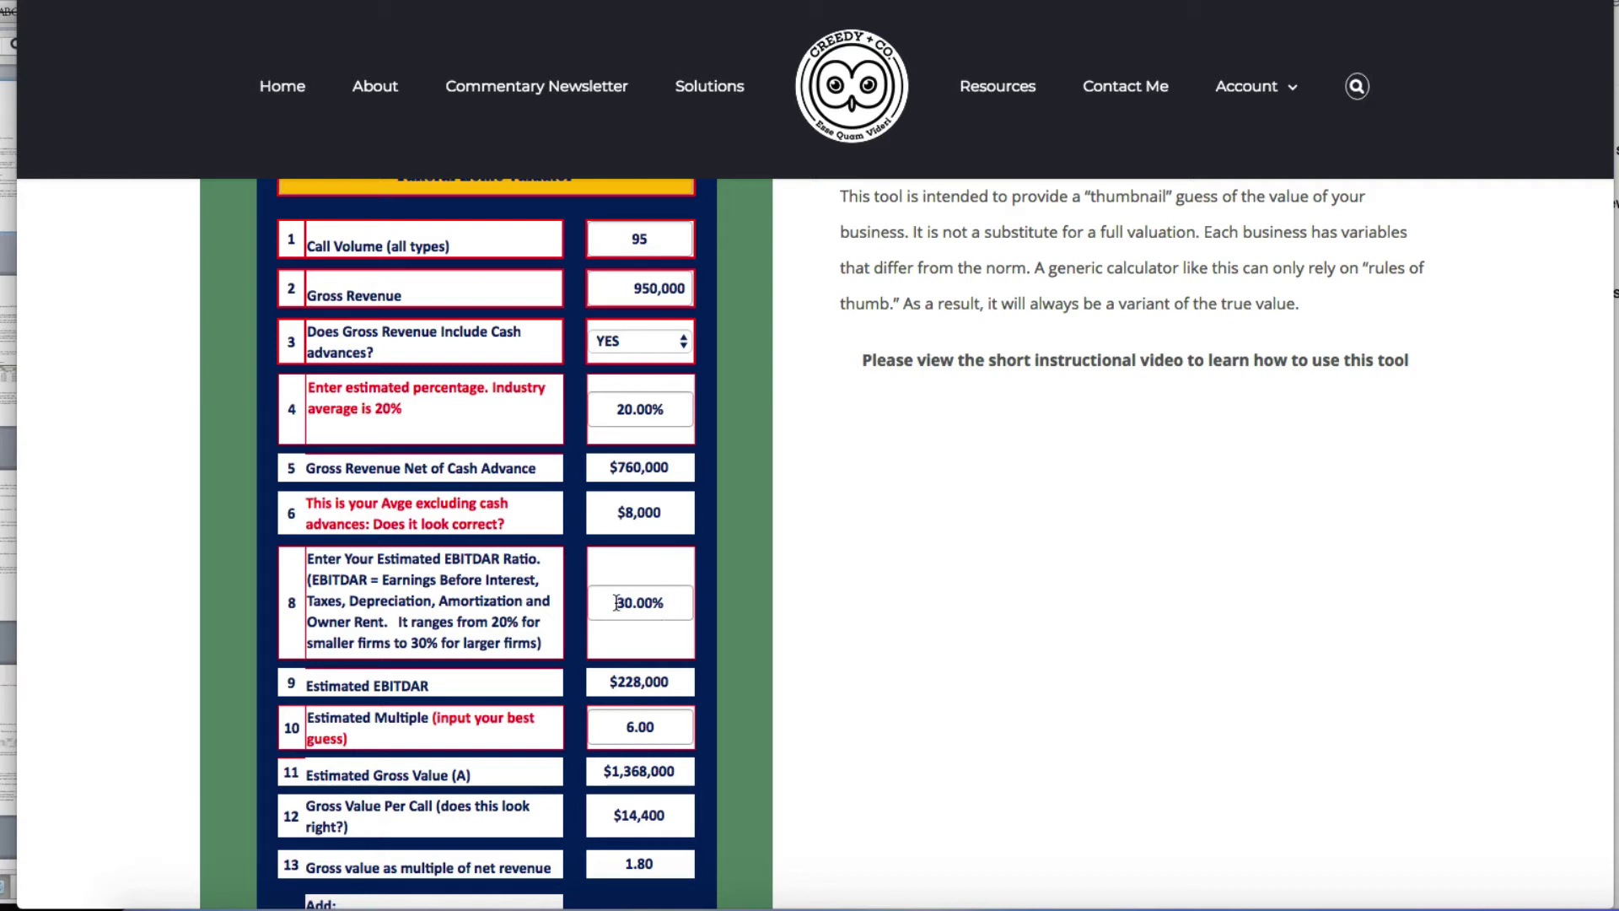
left_click(675, 602)
type("23")
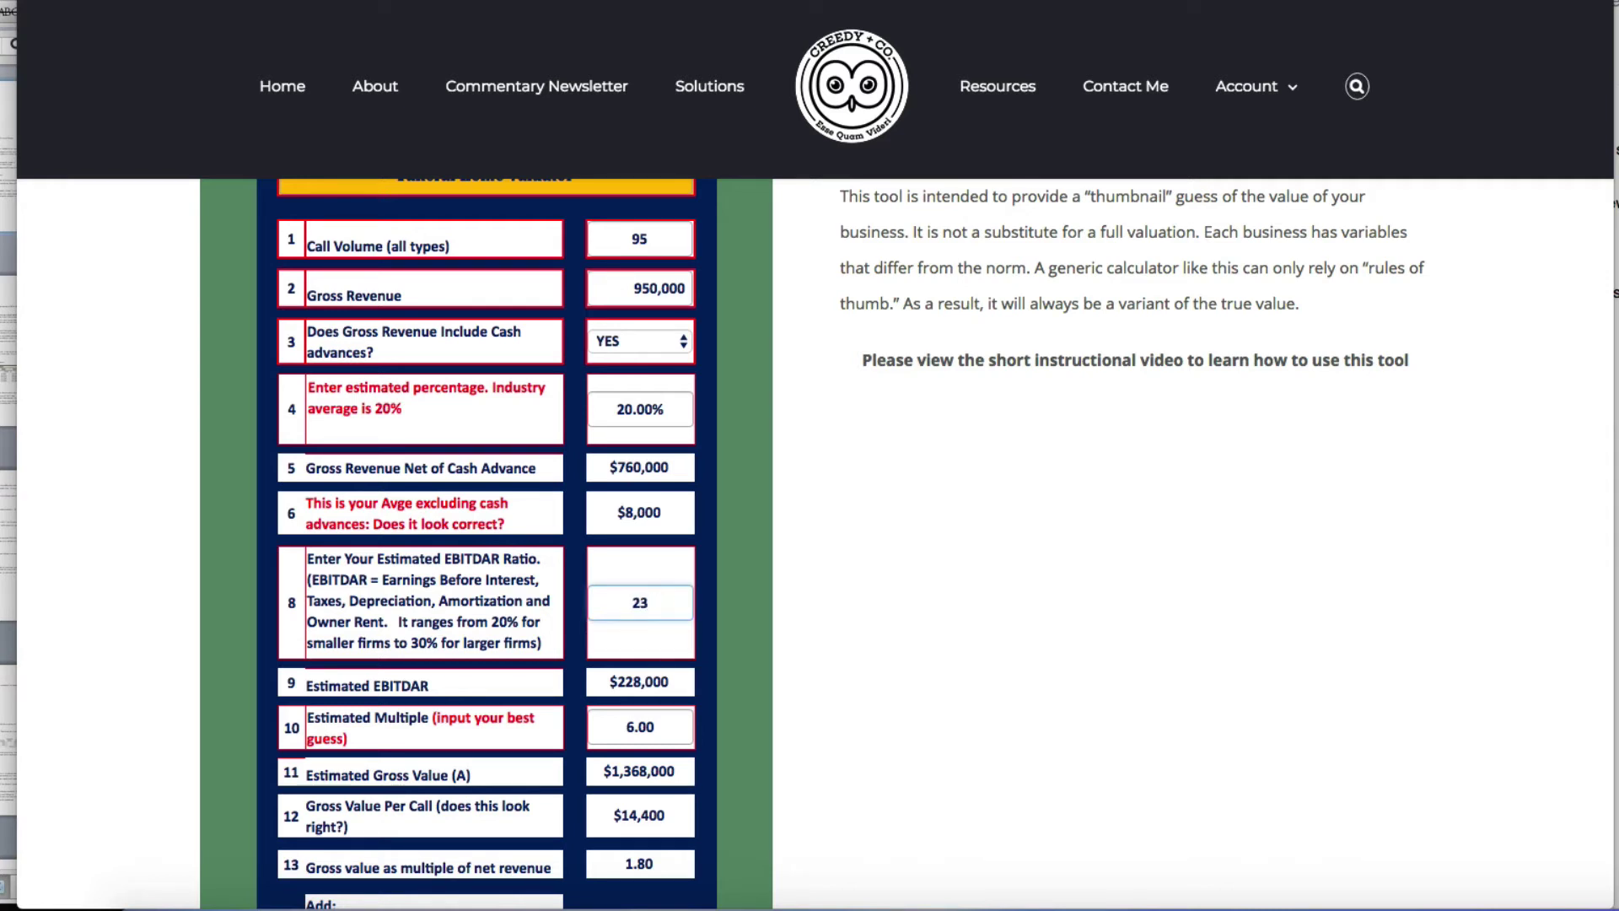
key("Tab")
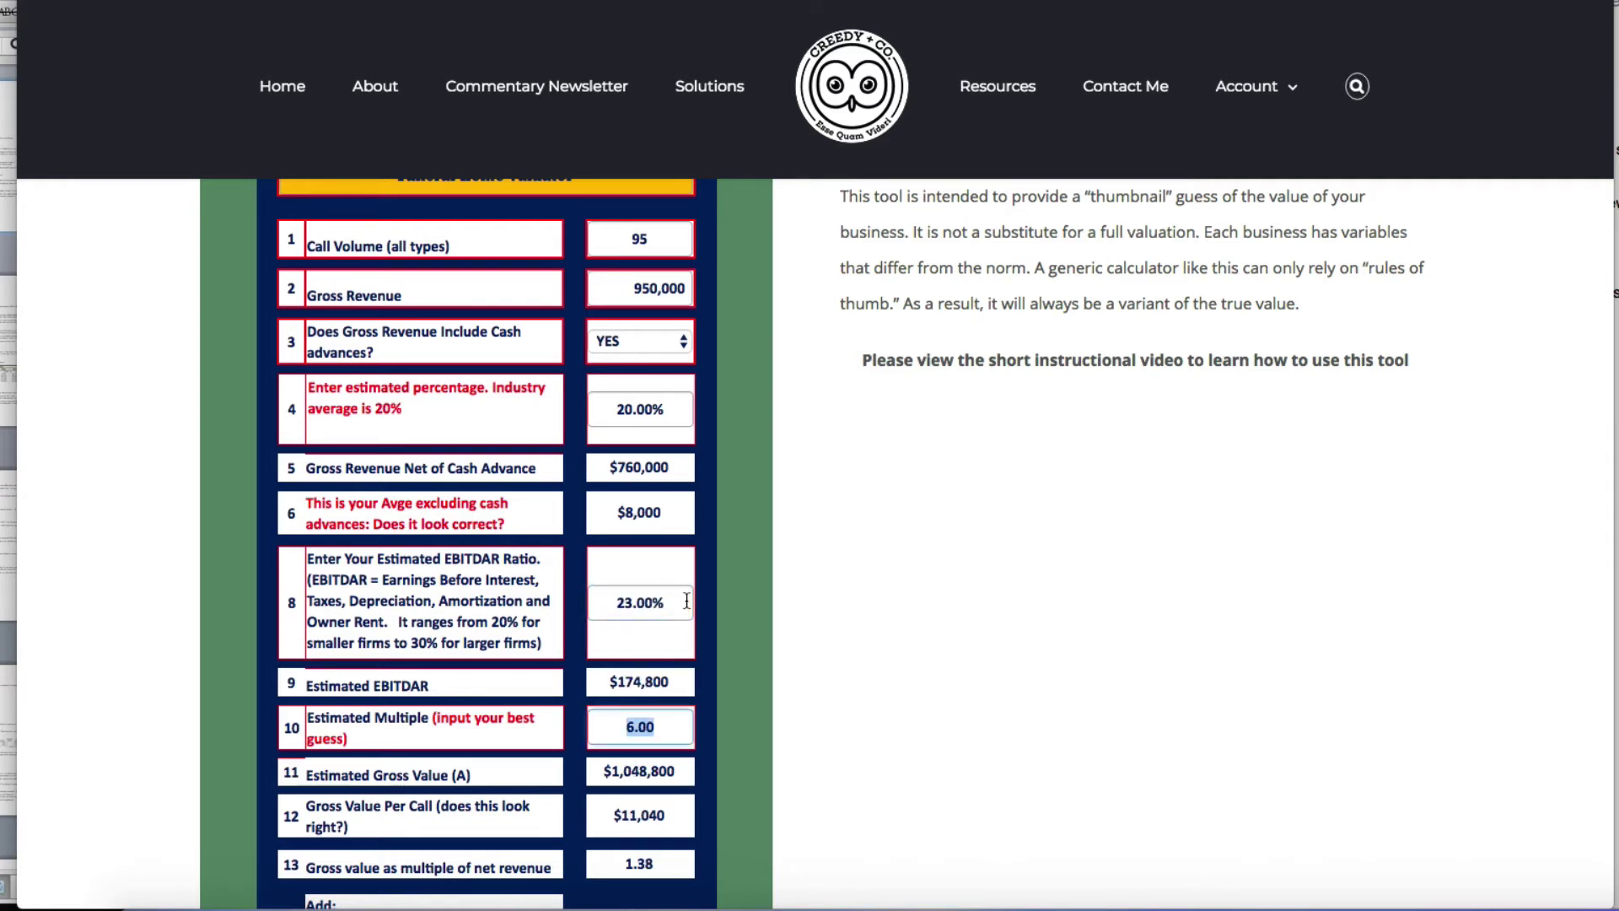
Step: Set the estimated multiple in row 10 to 5.5
scroll(685, 600, "down", 2)
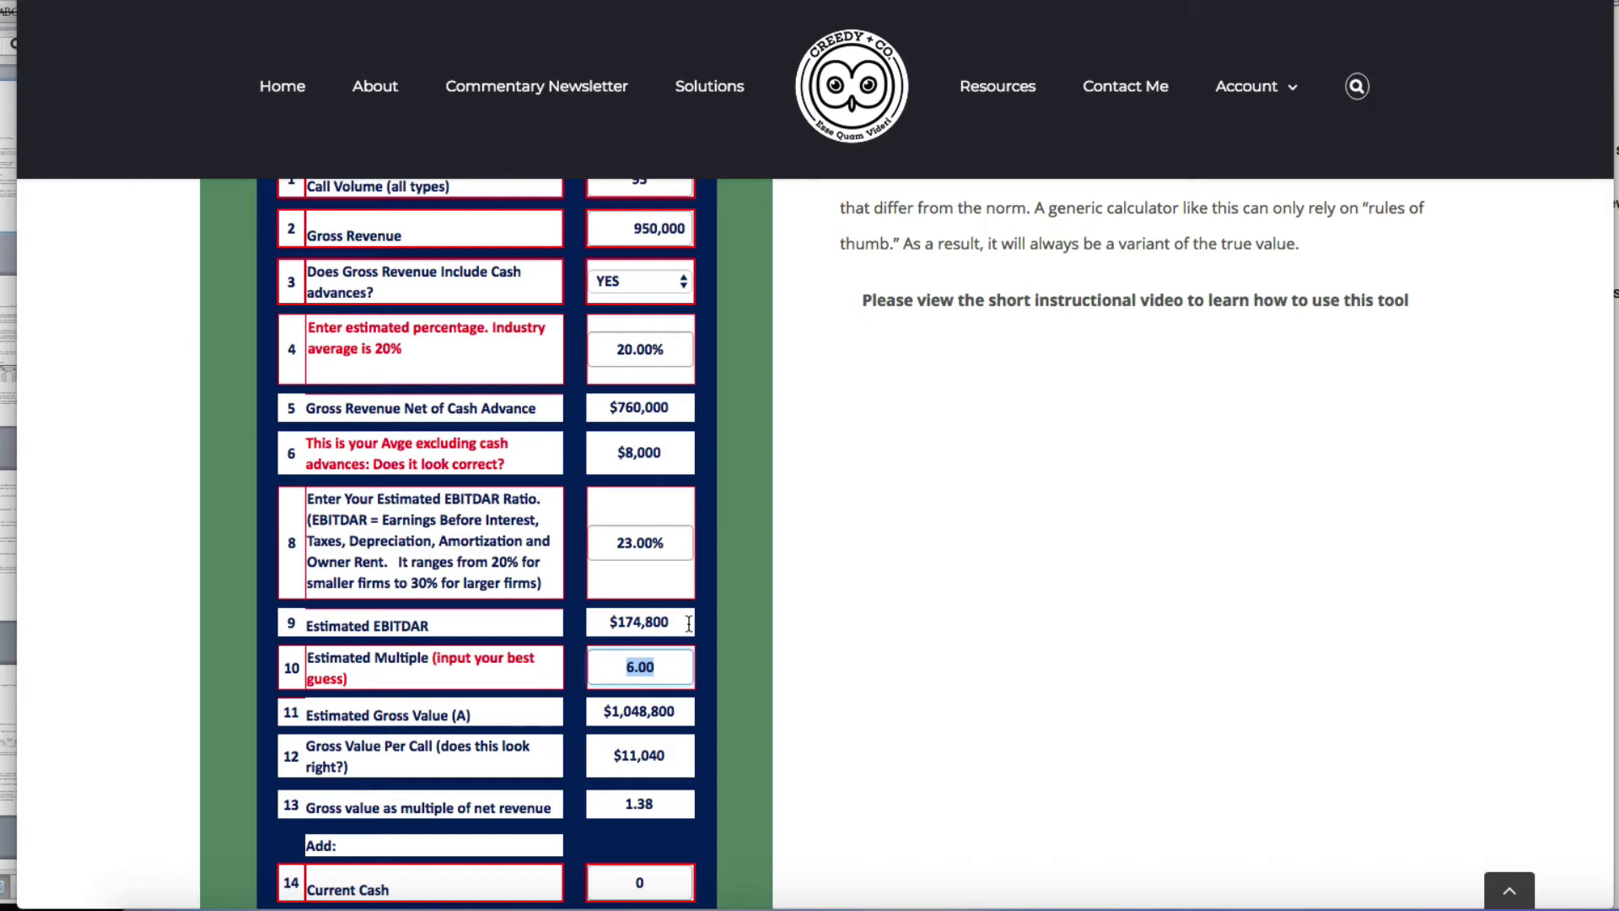
scroll(689, 622, "down", 2)
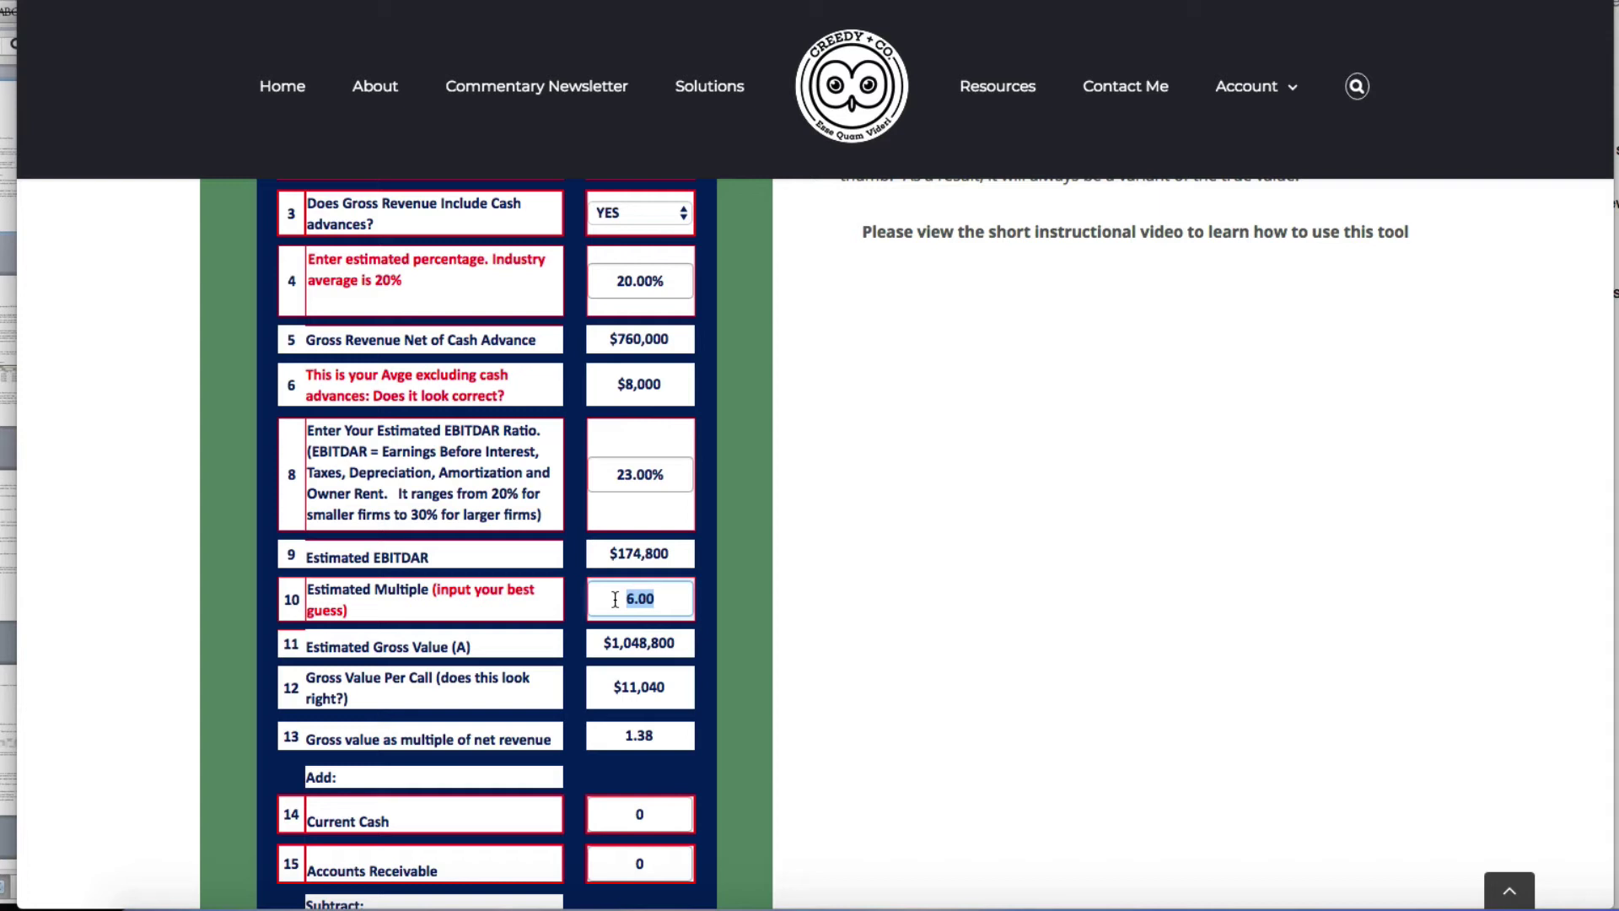
type("5.5")
key("Tab")
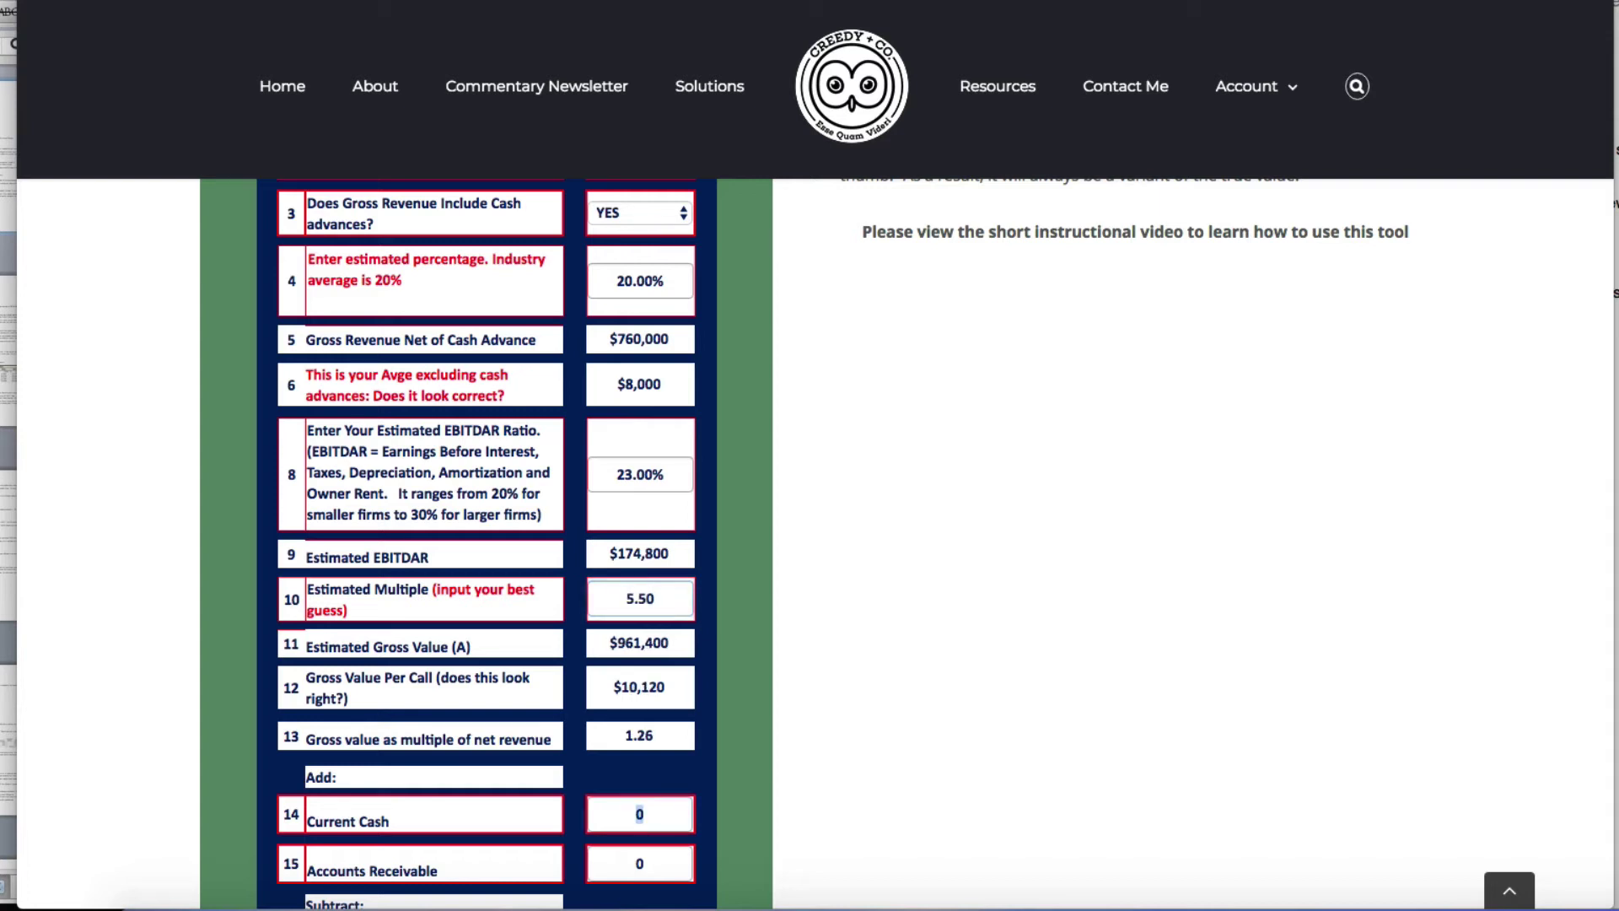
scroll(635, 637, "down", 1)
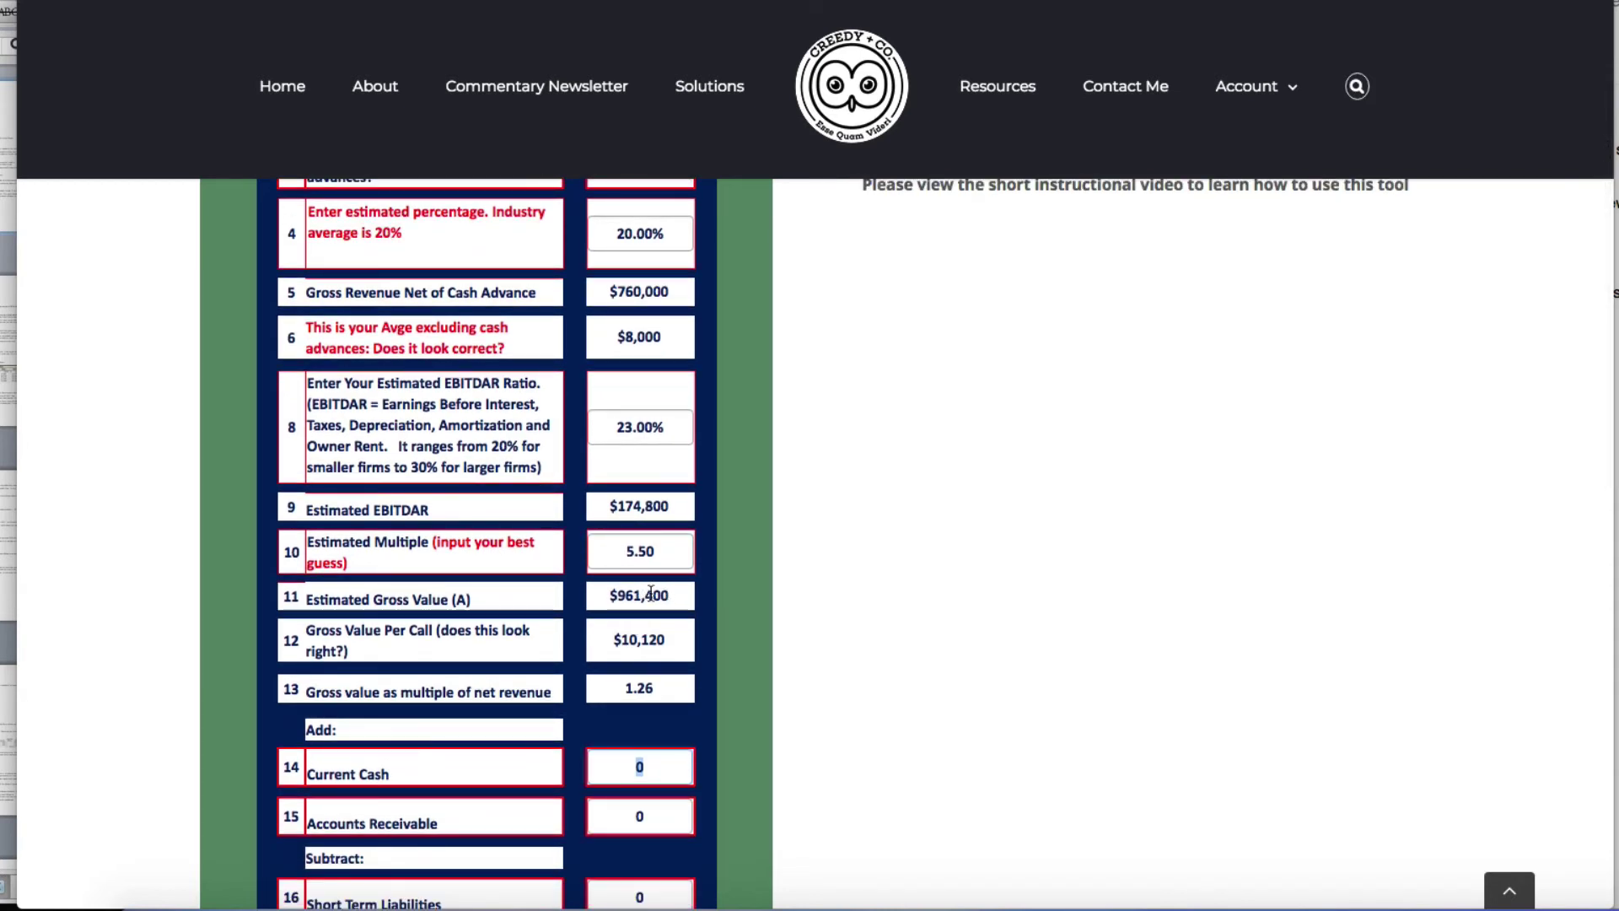
scroll(644, 643, "down", 1)
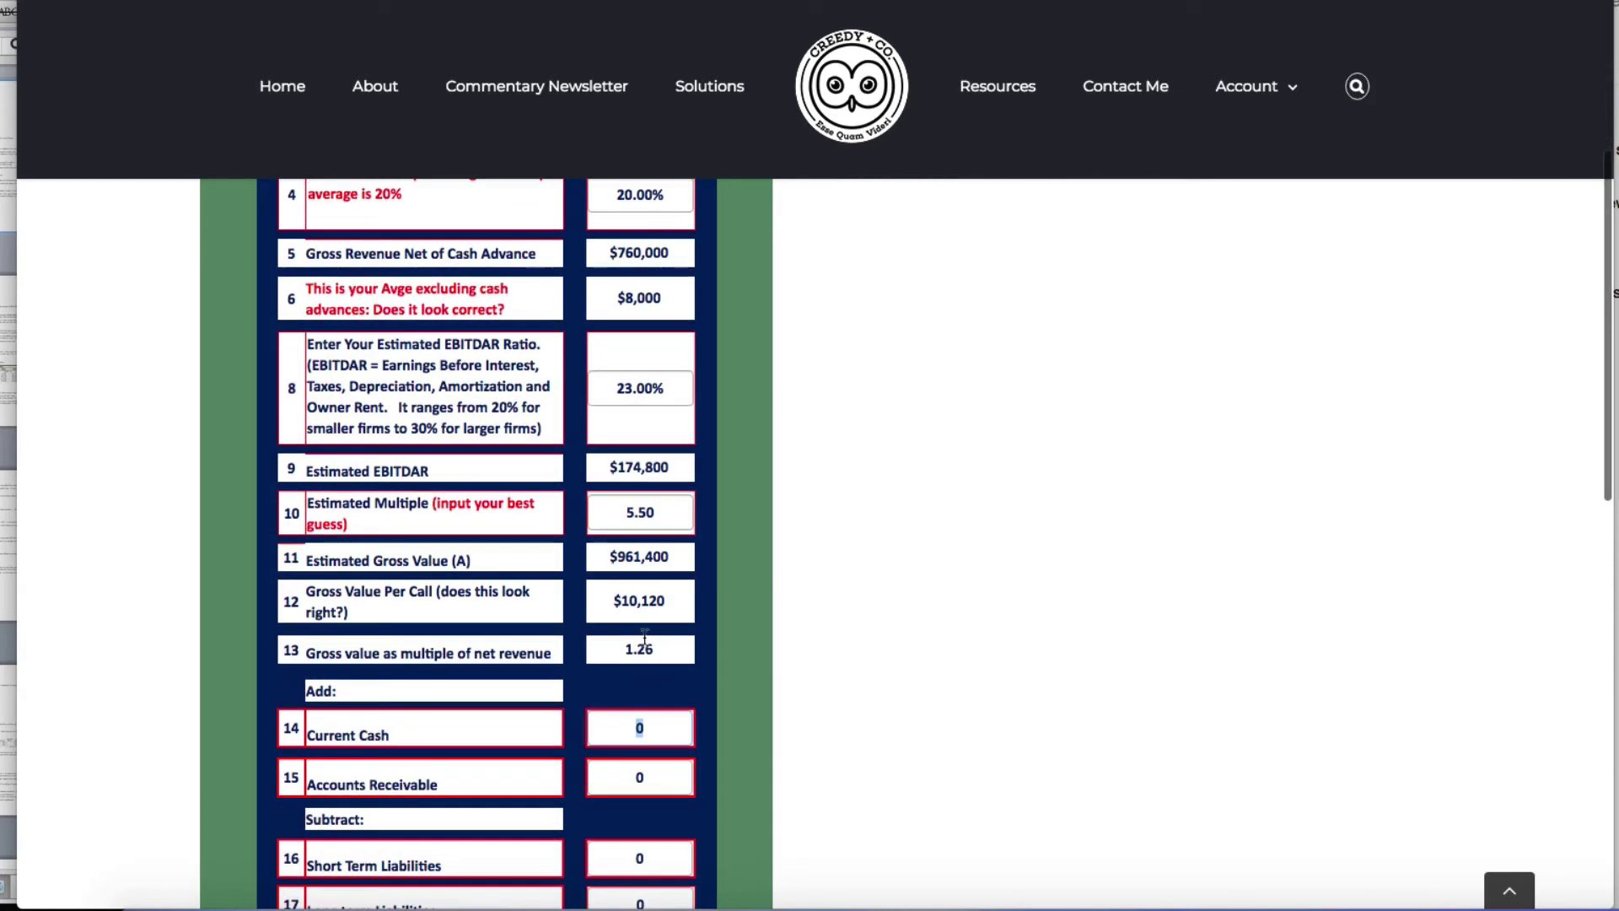
left_click(672, 600)
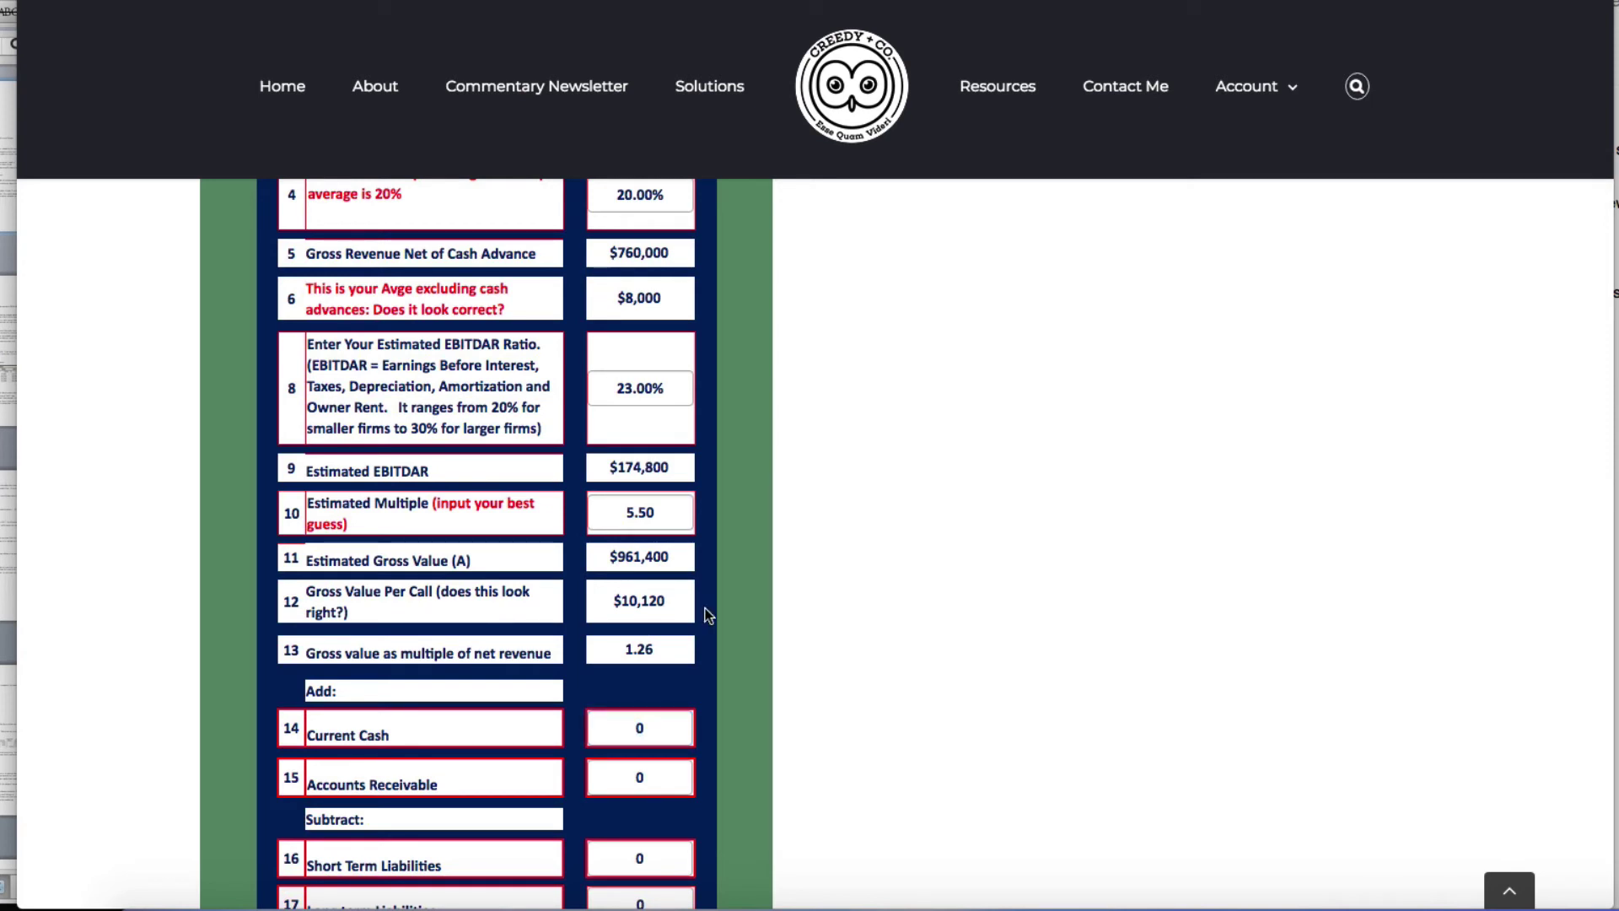
Step: Add current cash of 50,000 and accounts receivable of 75,000 to the valuation
scroll(705, 609, "left", 1)
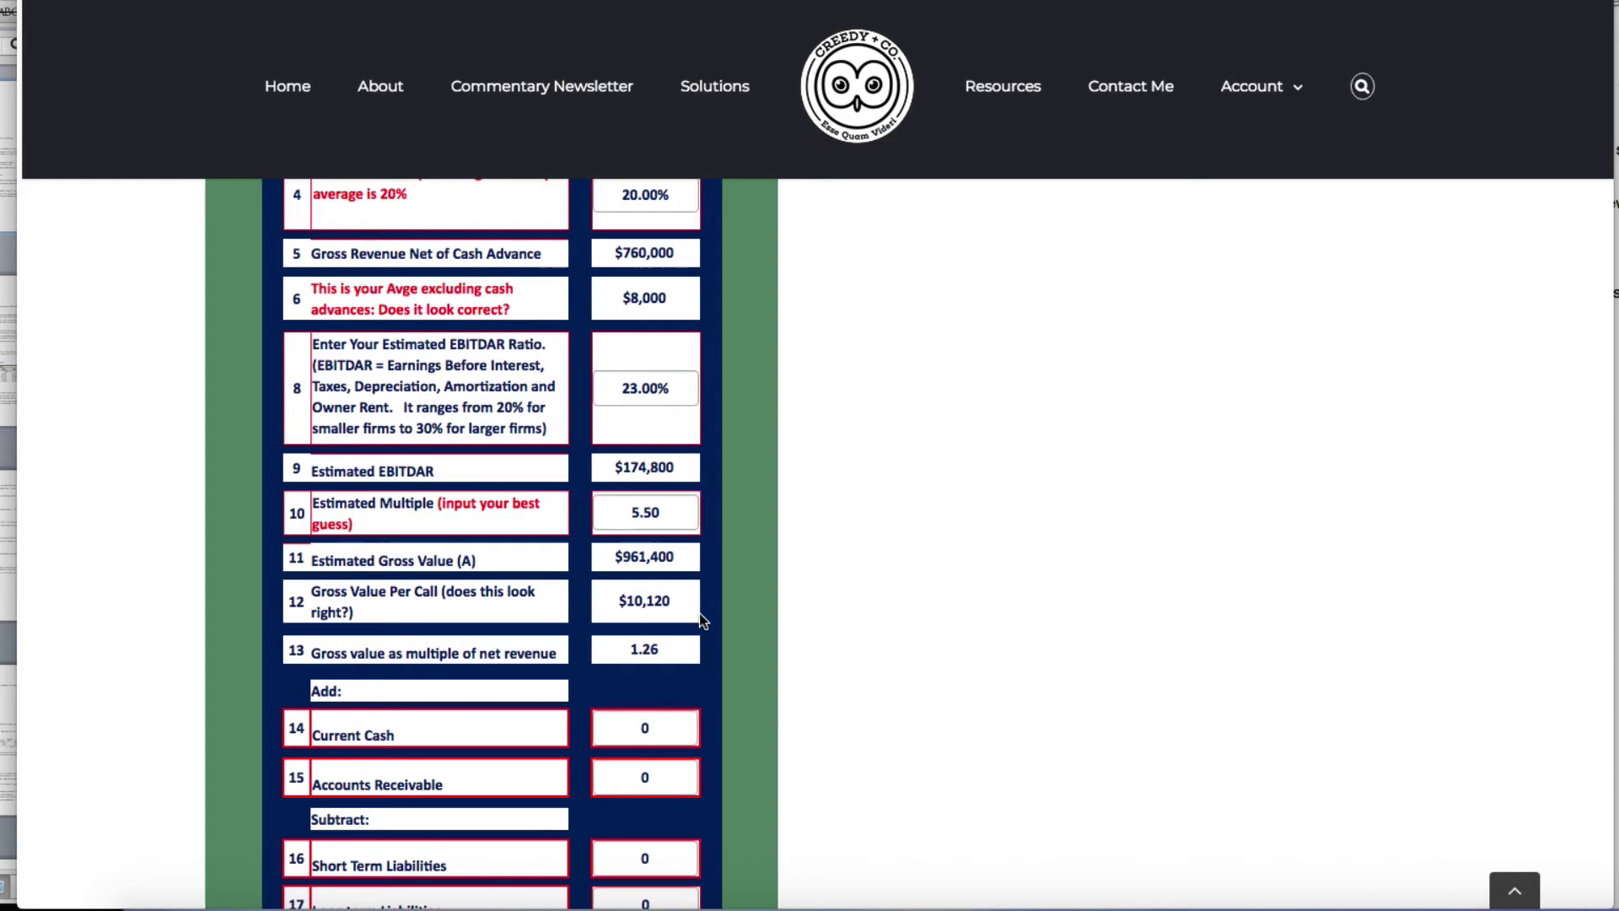
scroll(735, 655, "right", 1)
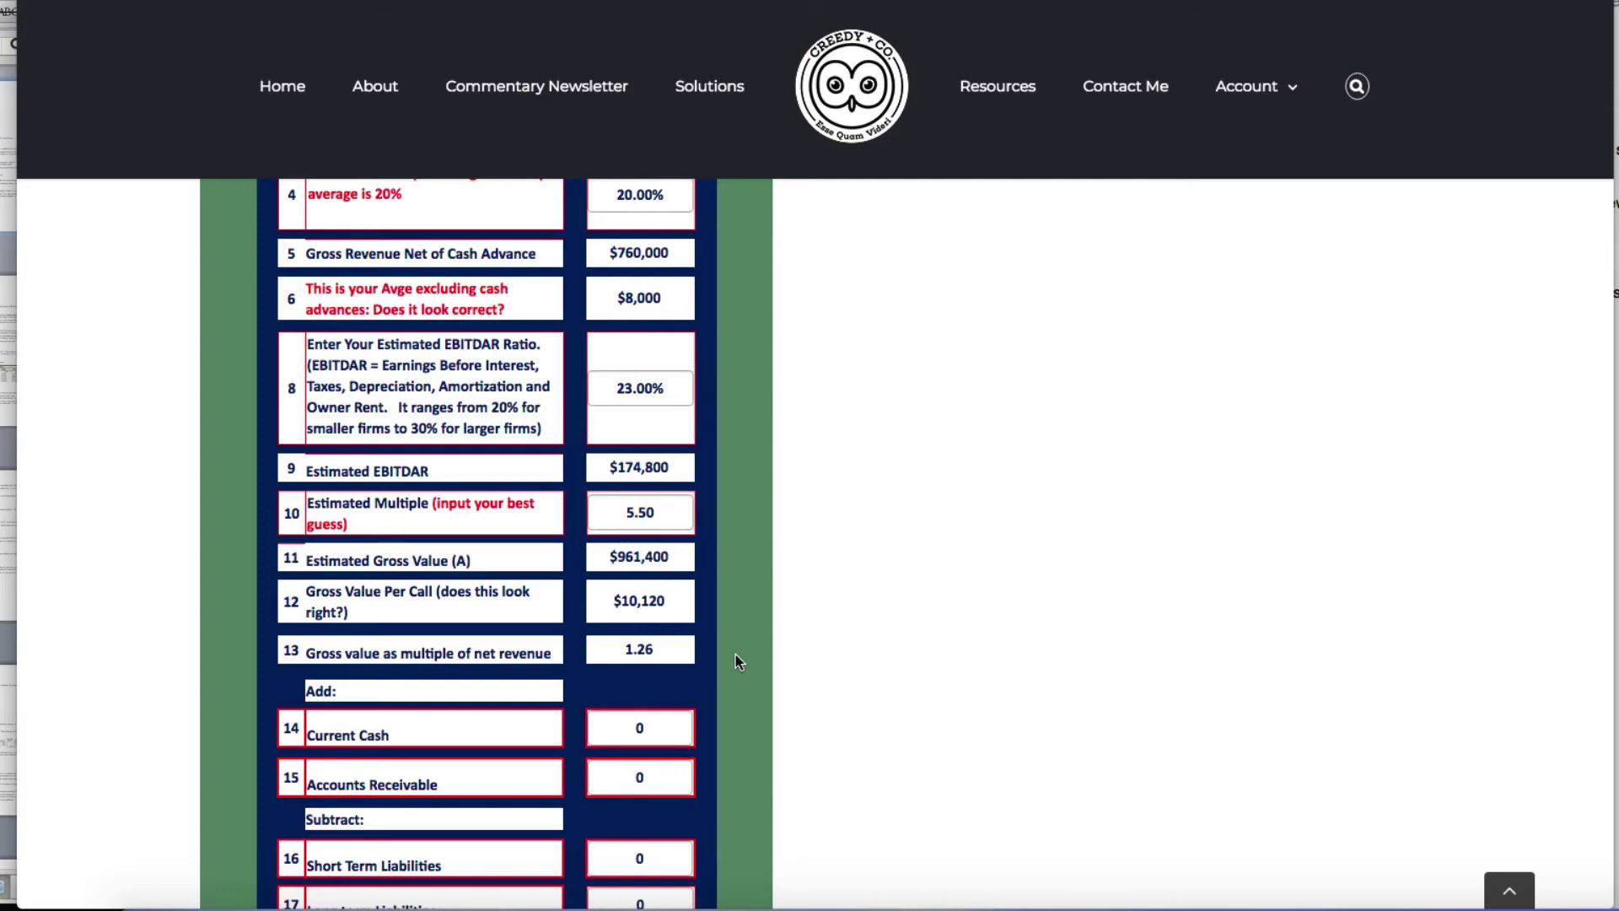
scroll(735, 655, "down", 5)
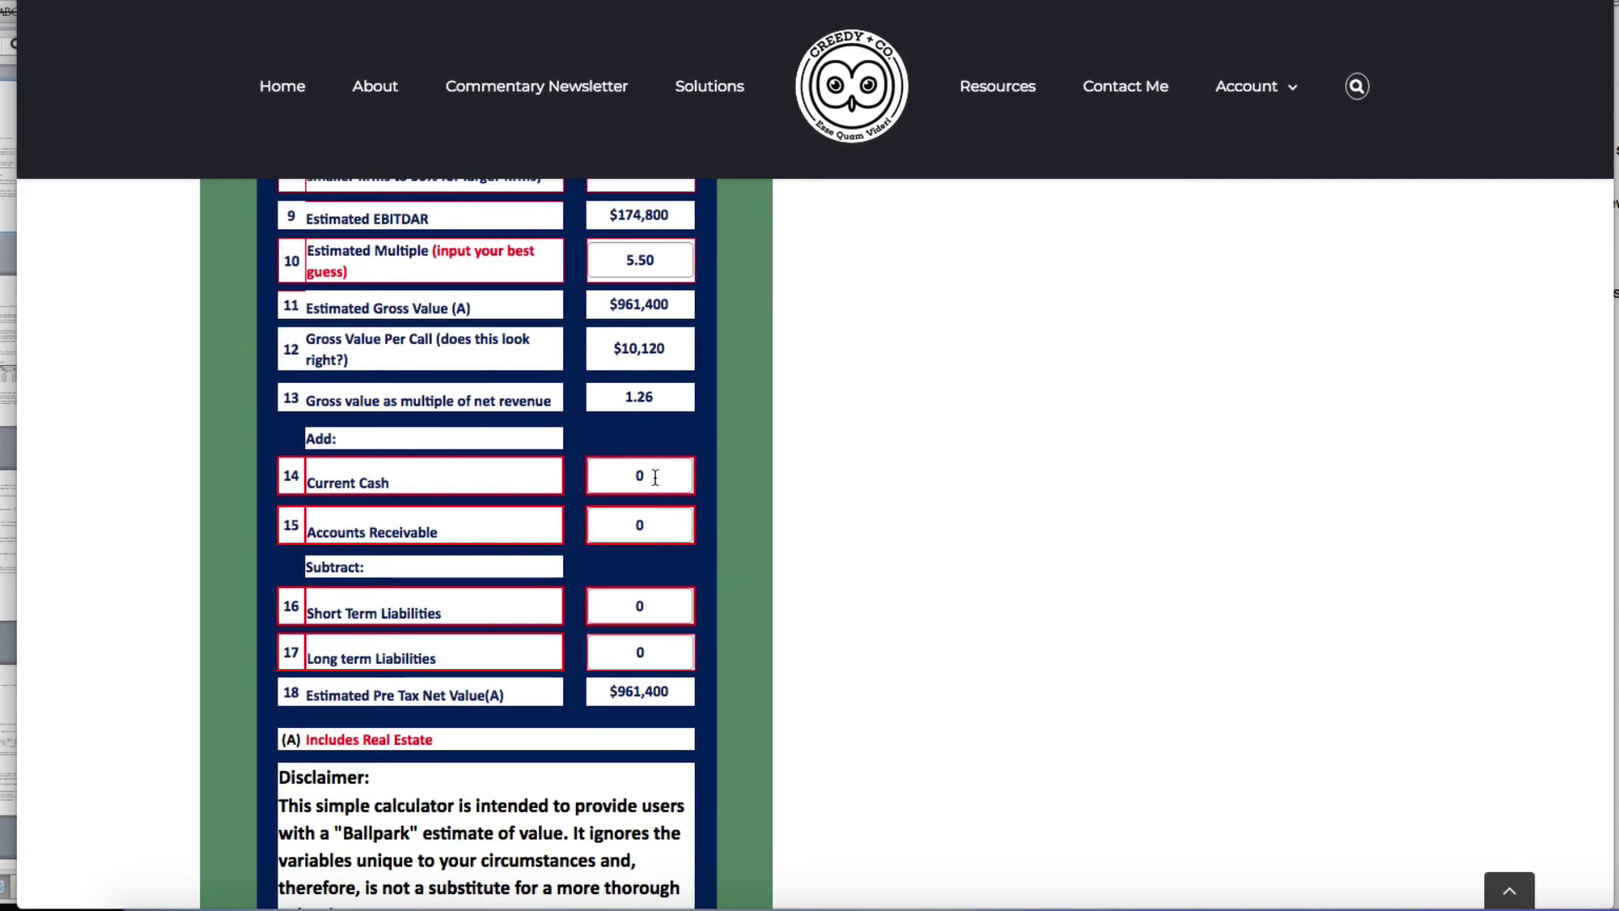
left_click_drag(655, 477, 616, 473)
type("50000")
key("Tab")
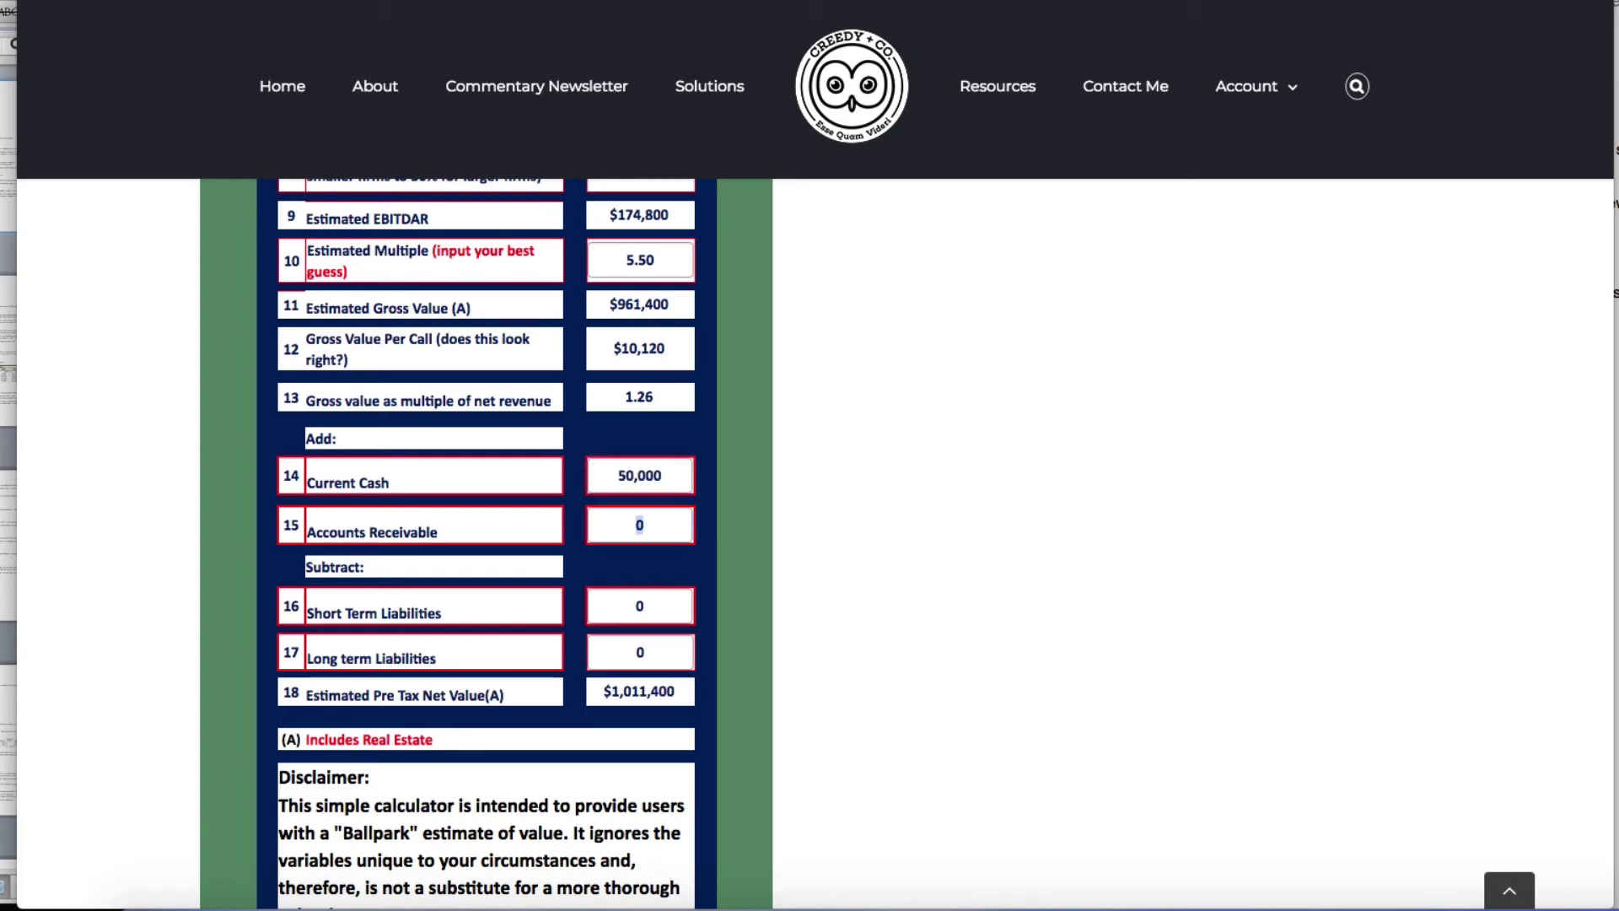
type("75000")
key("Tab")
Step: Enter 10,000 as the short term liabilities to subtract from the valuation
type("10,000")
key("Tab")
scroll(661, 657, "down", 1)
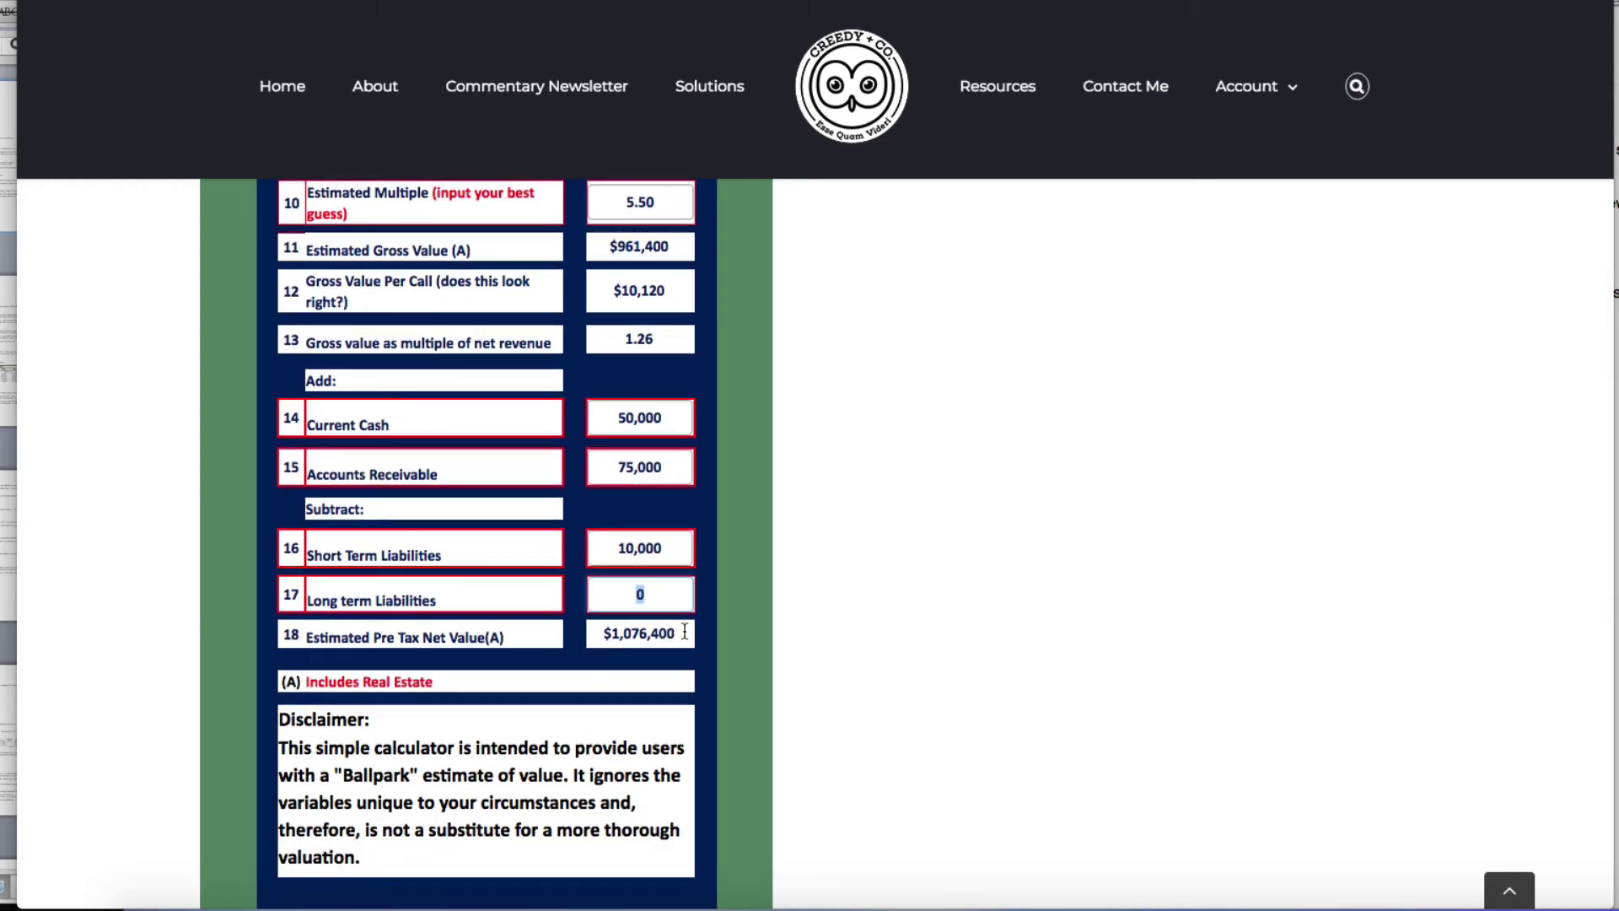
Step: Review the estimated pre-tax net value, the real estate note, the disclaimer and the actions offered below the calculator
scroll(685, 631, "down", 1)
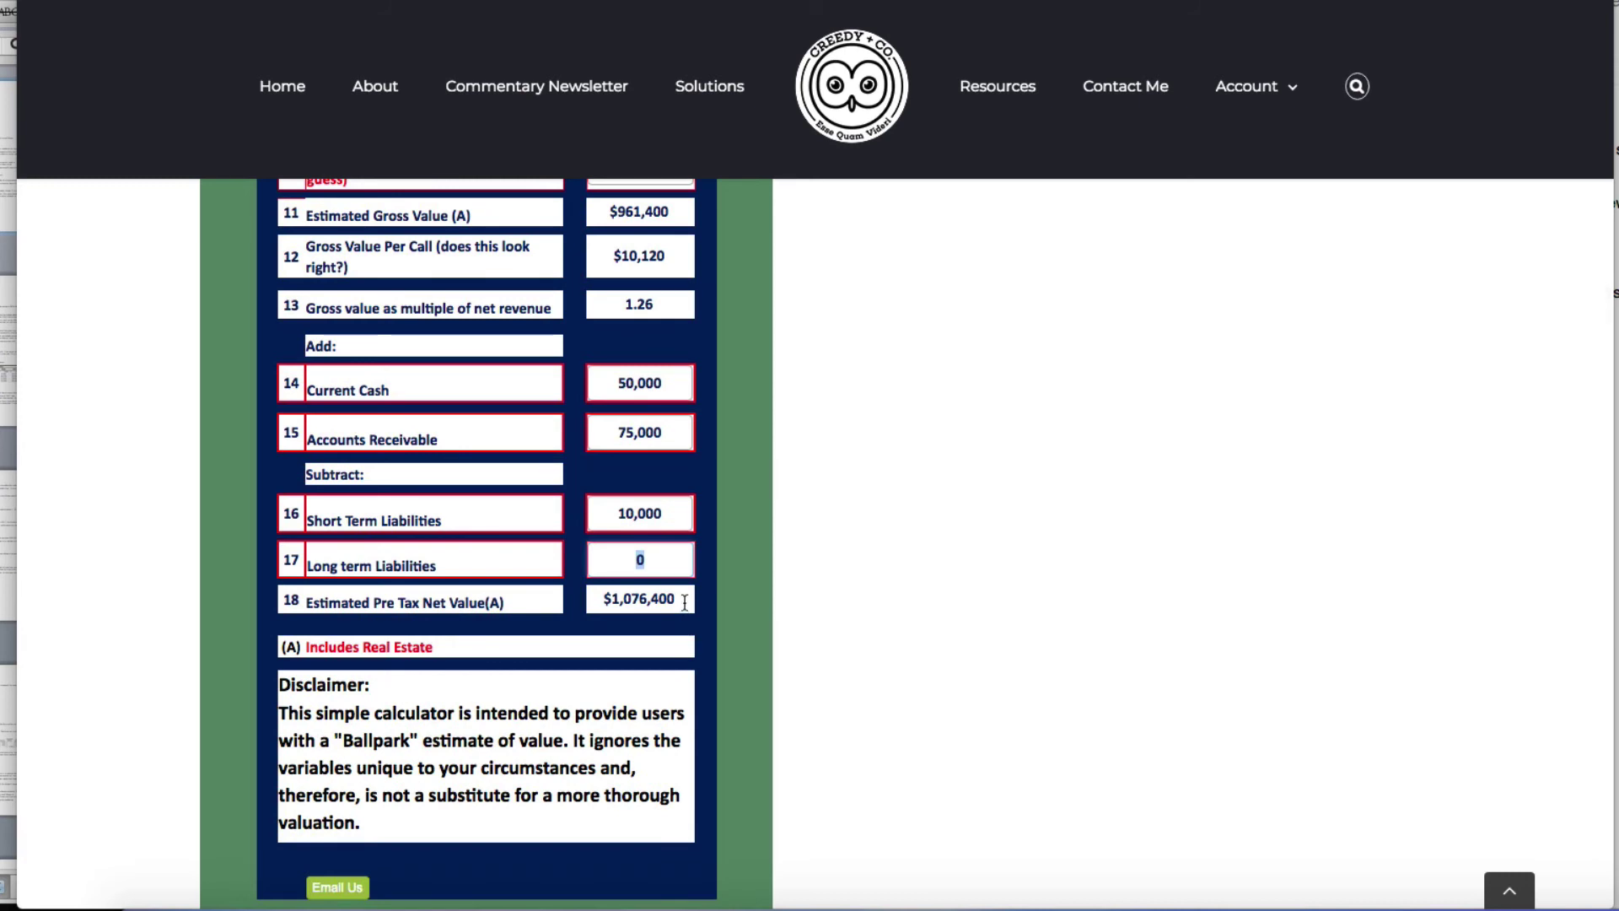
scroll(684, 601, "down", 2)
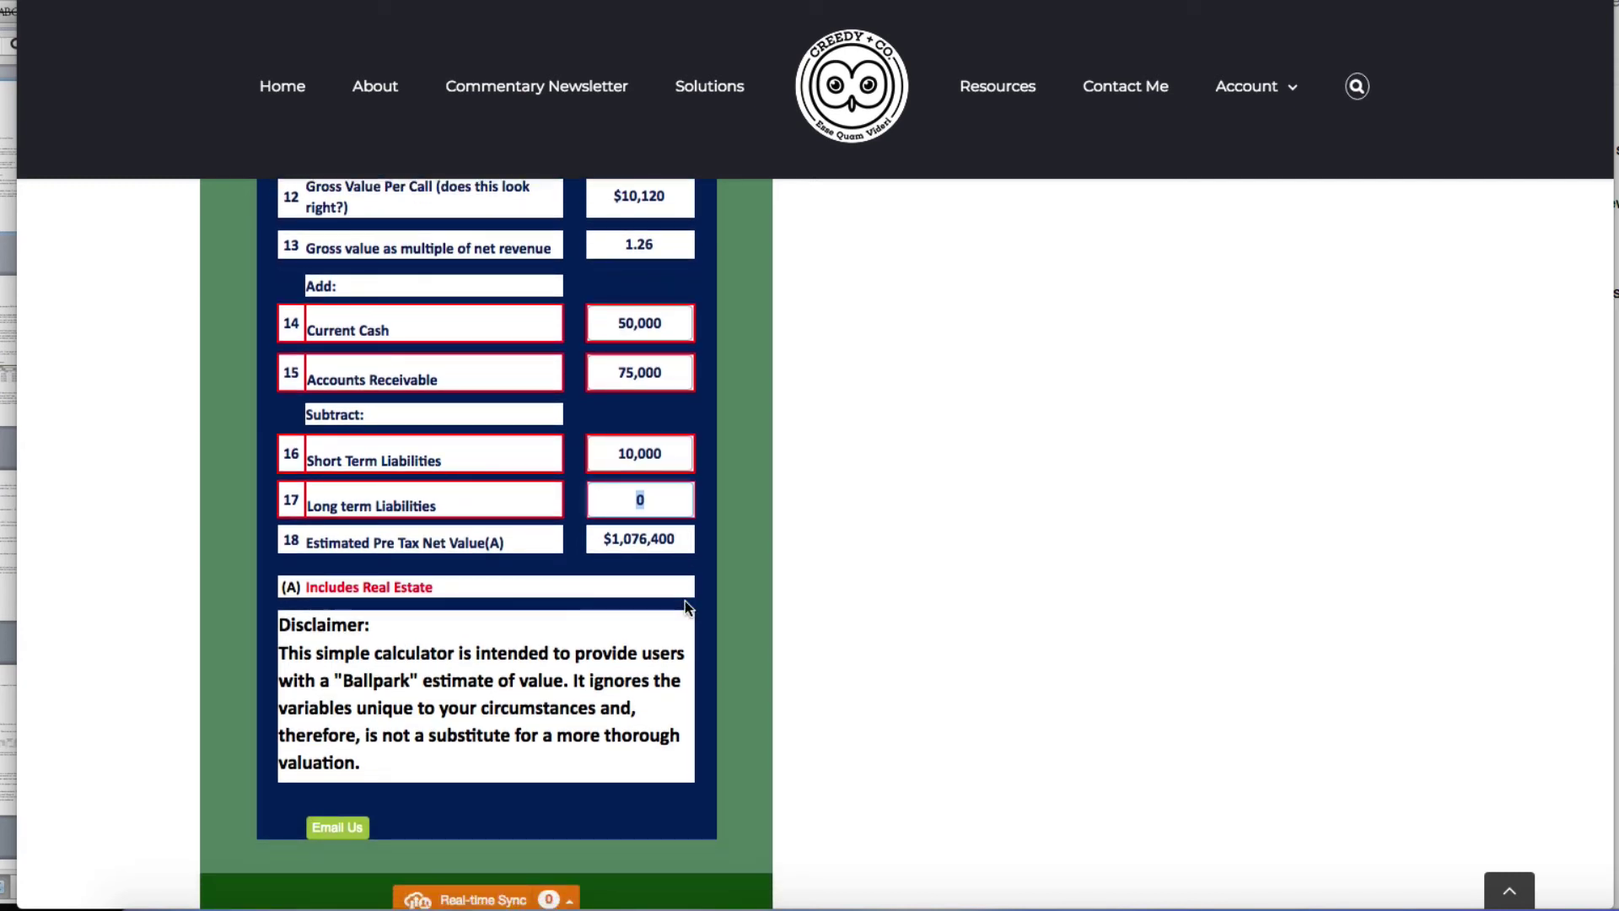
scroll(685, 607, "down", 3)
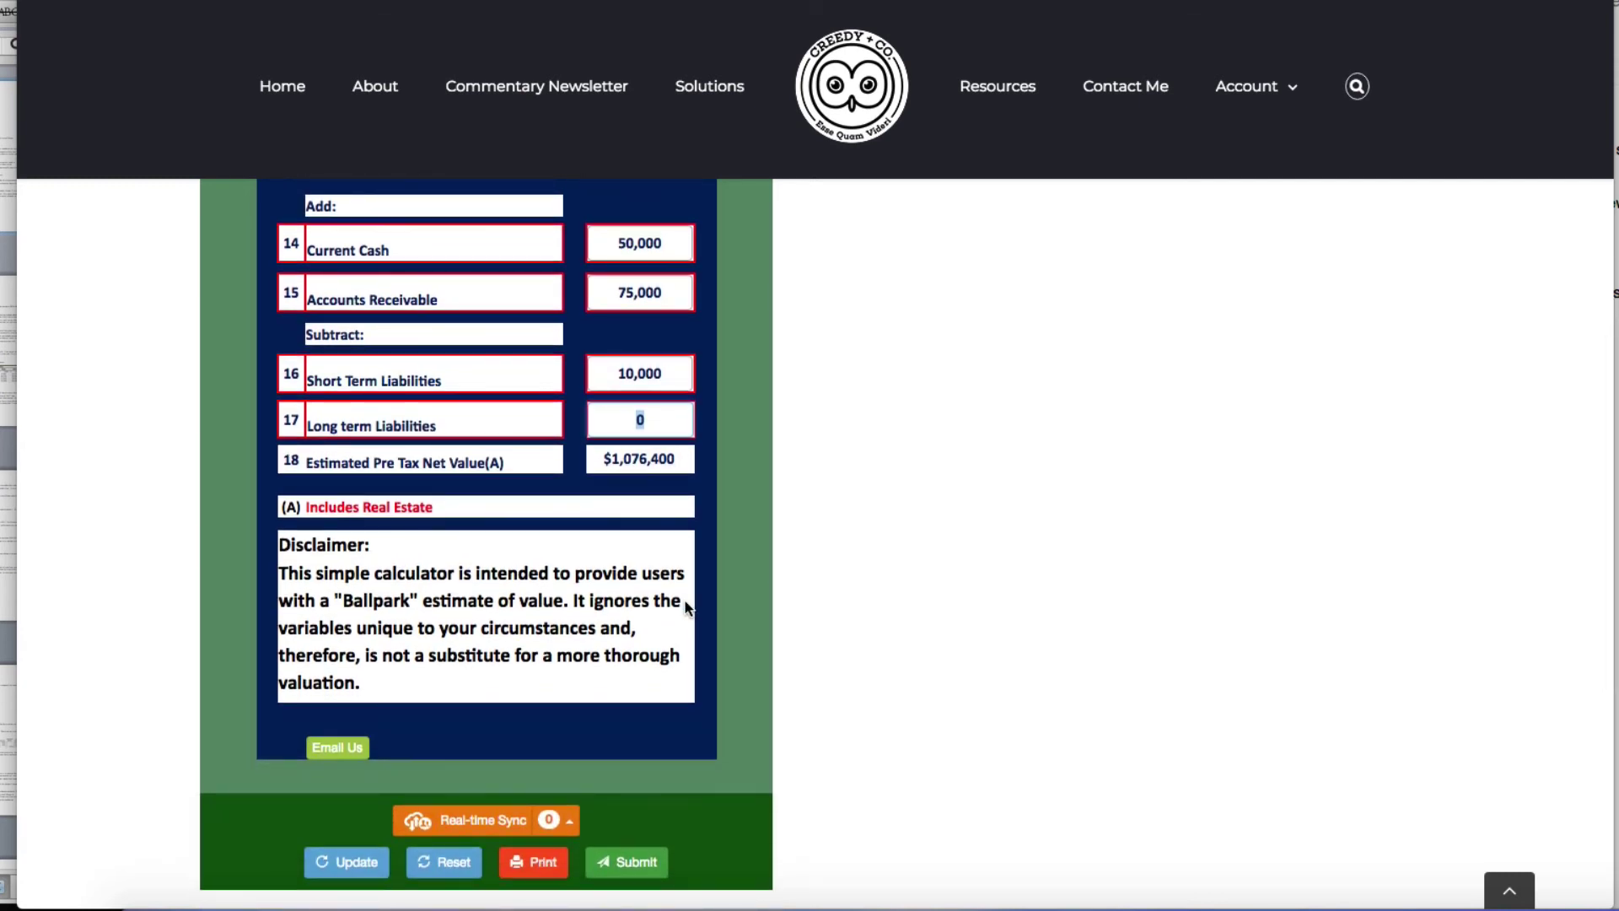
scroll(684, 605, "up", 1)
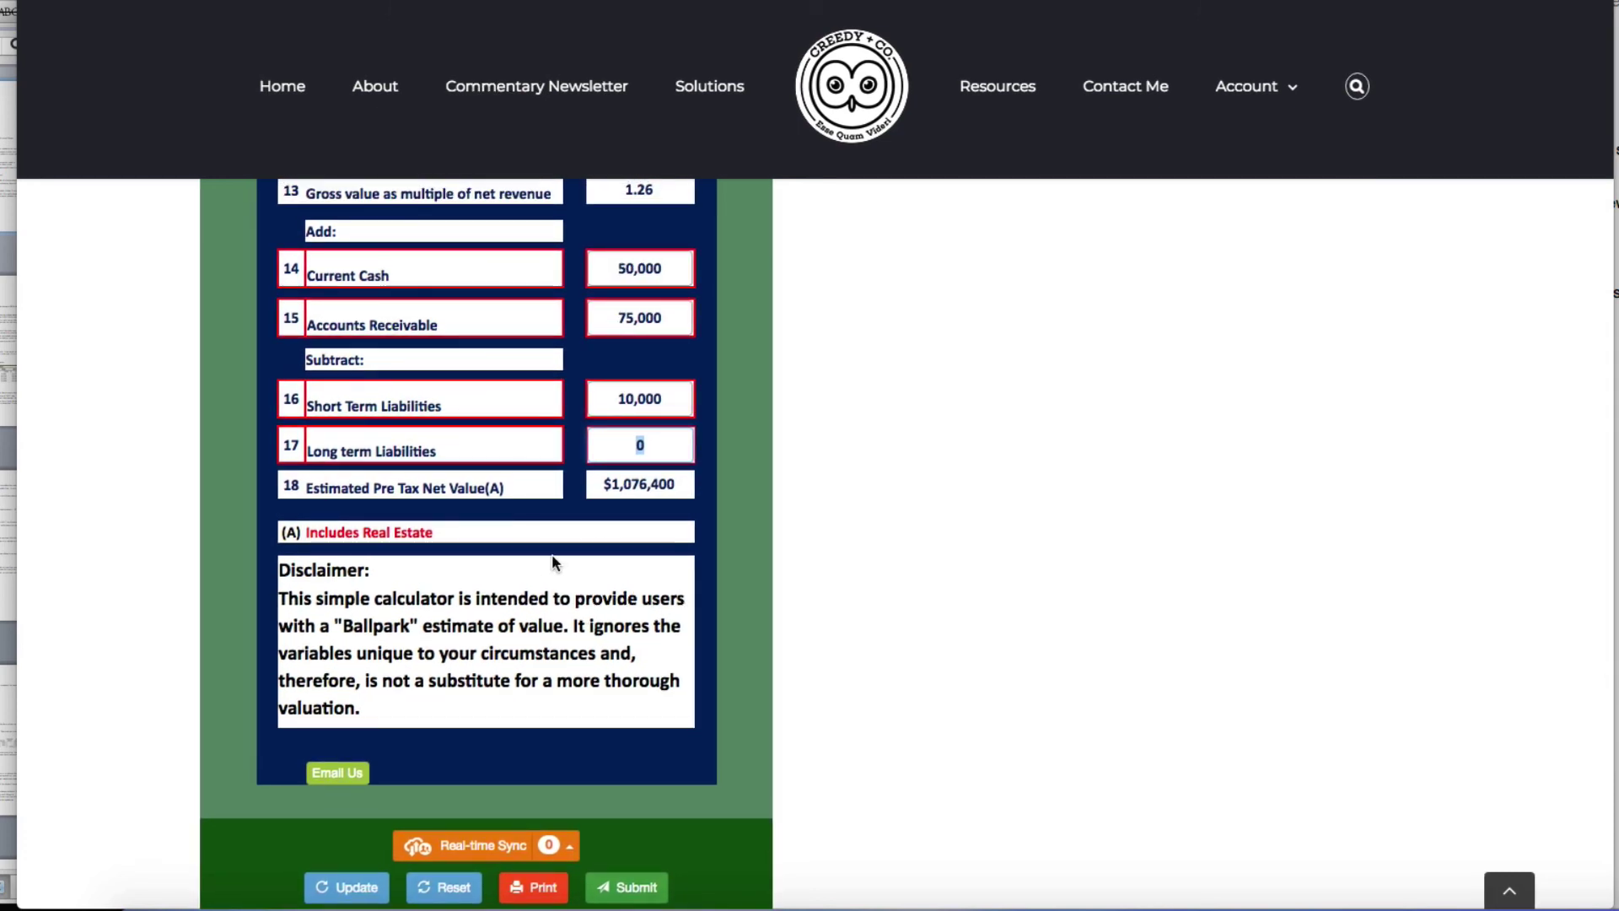
left_click(500, 534)
scroll(499, 535, "down", 3)
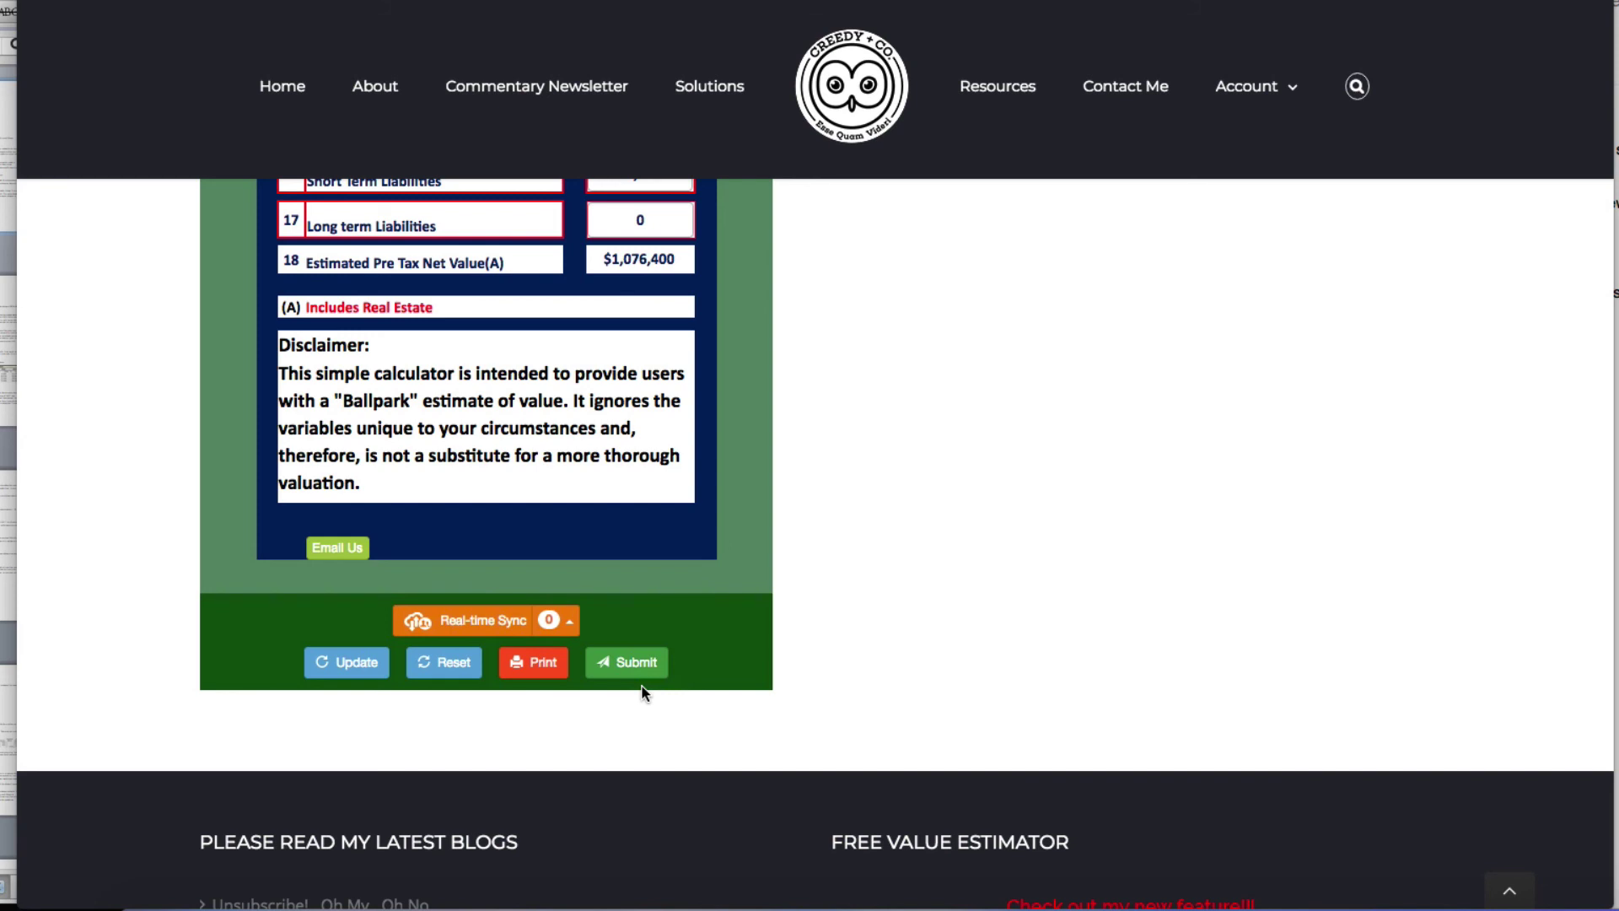
scroll(641, 687, "down", 5)
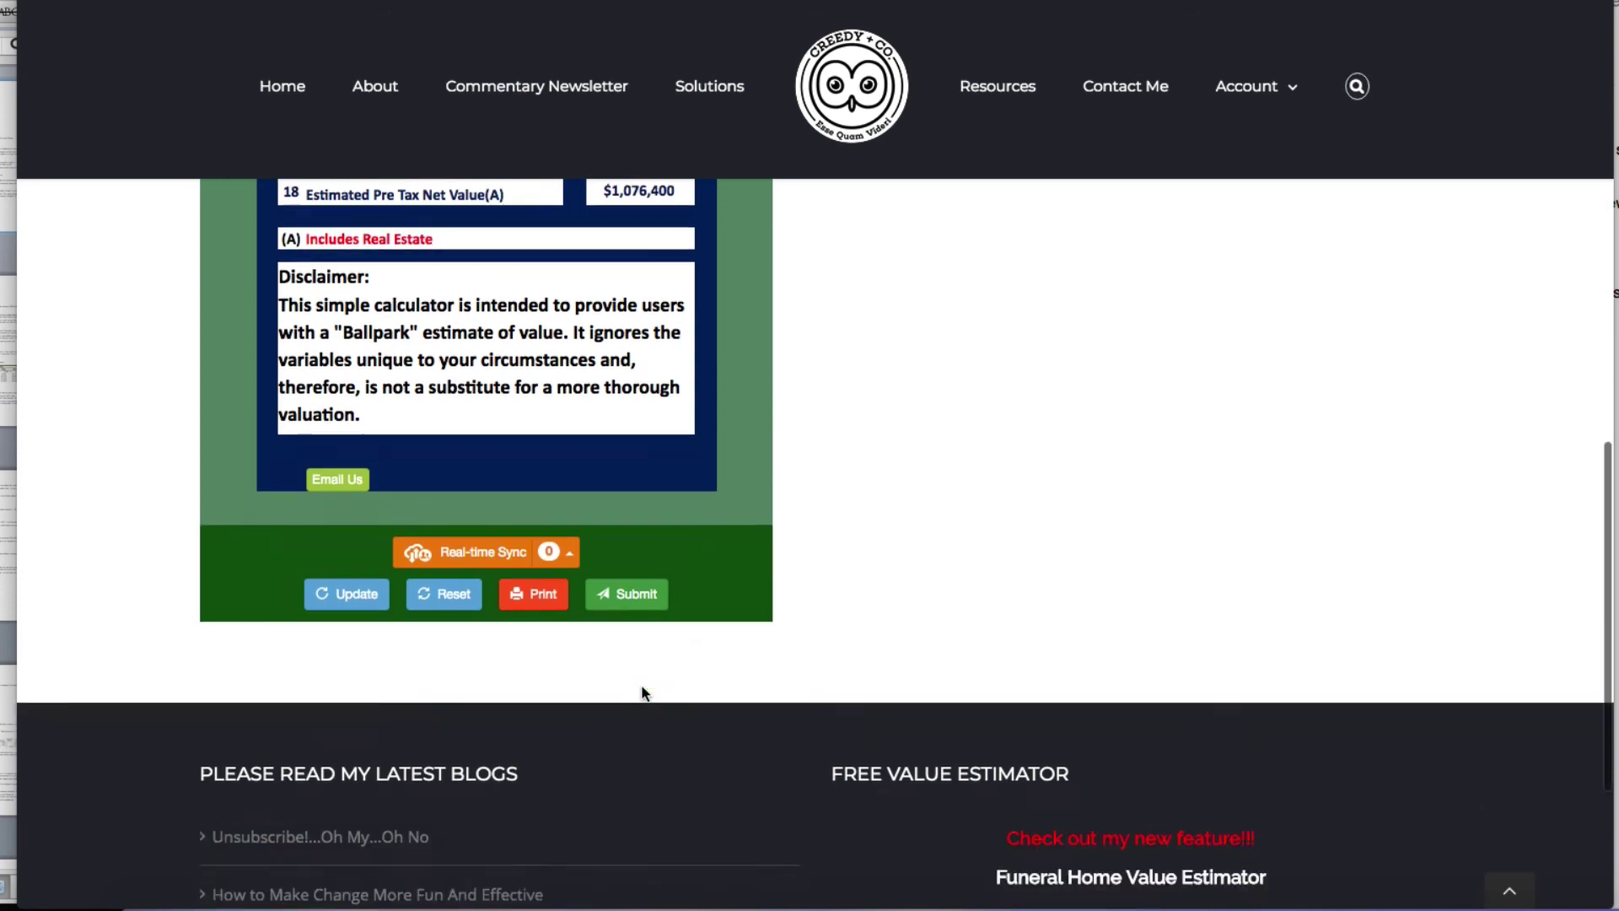
scroll(827, 539, "up", 9)
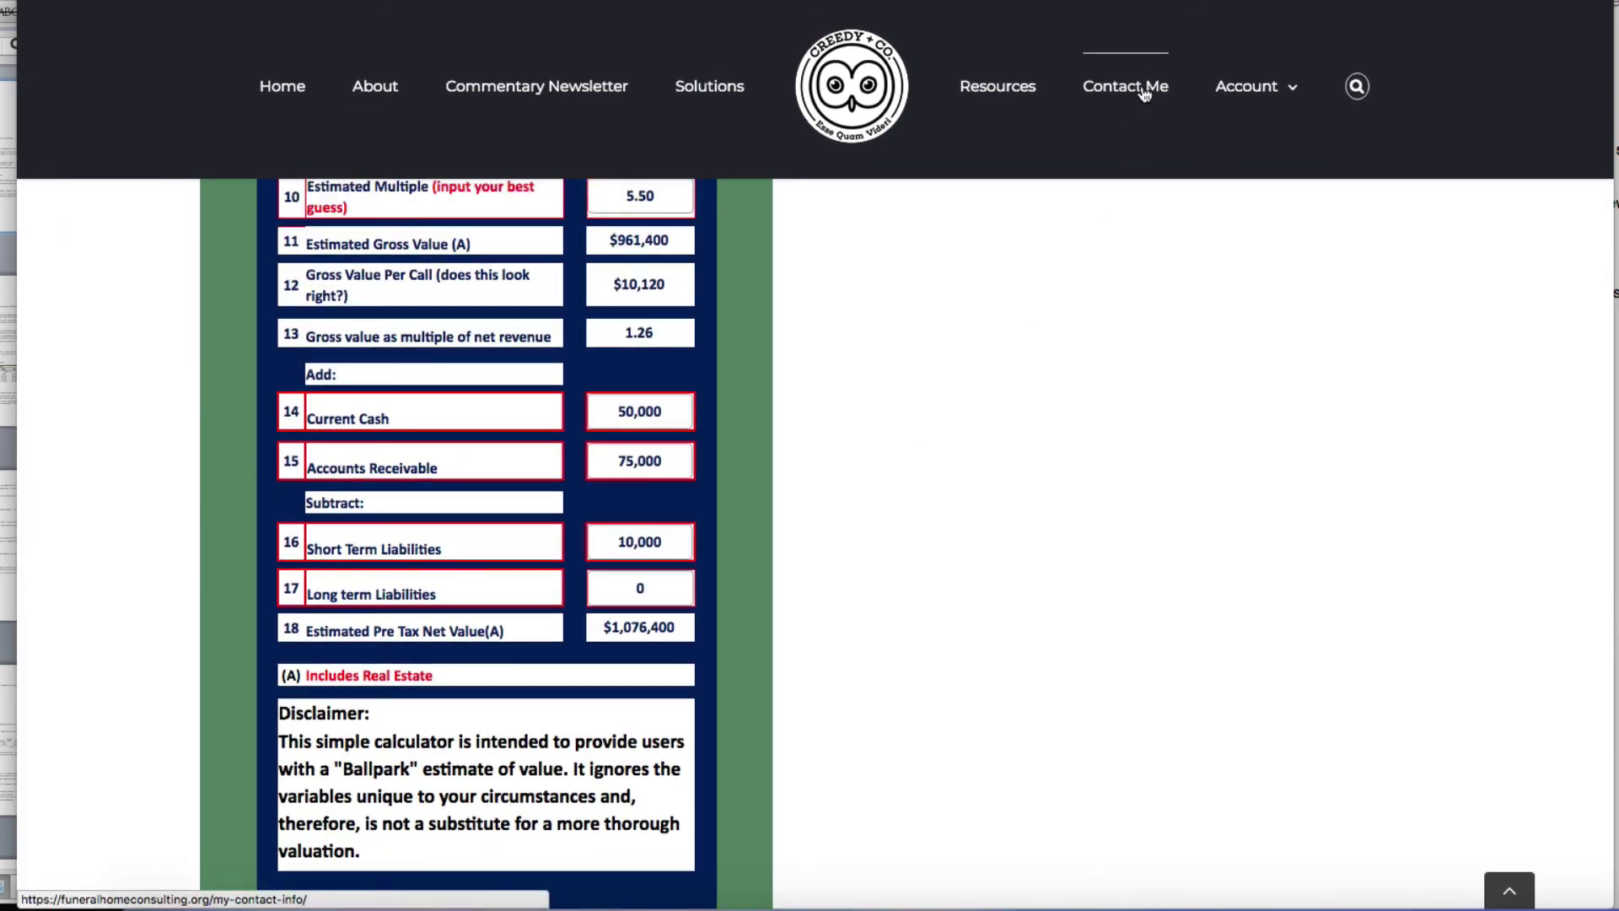